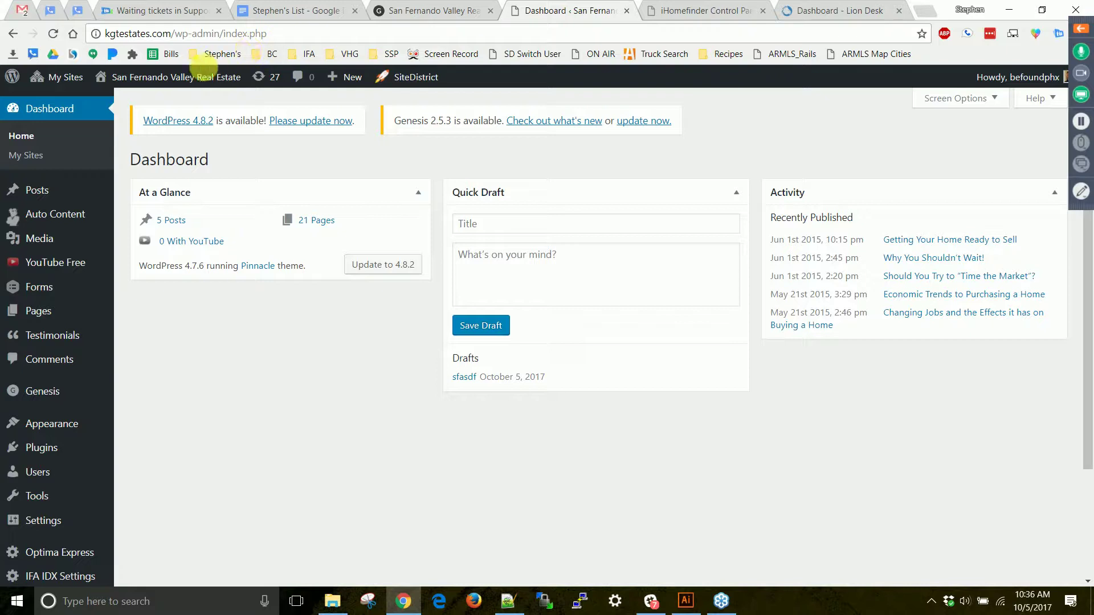
Move the "sfasdf" draft from the site's posts list to the trash.
mouse_move(33, 187)
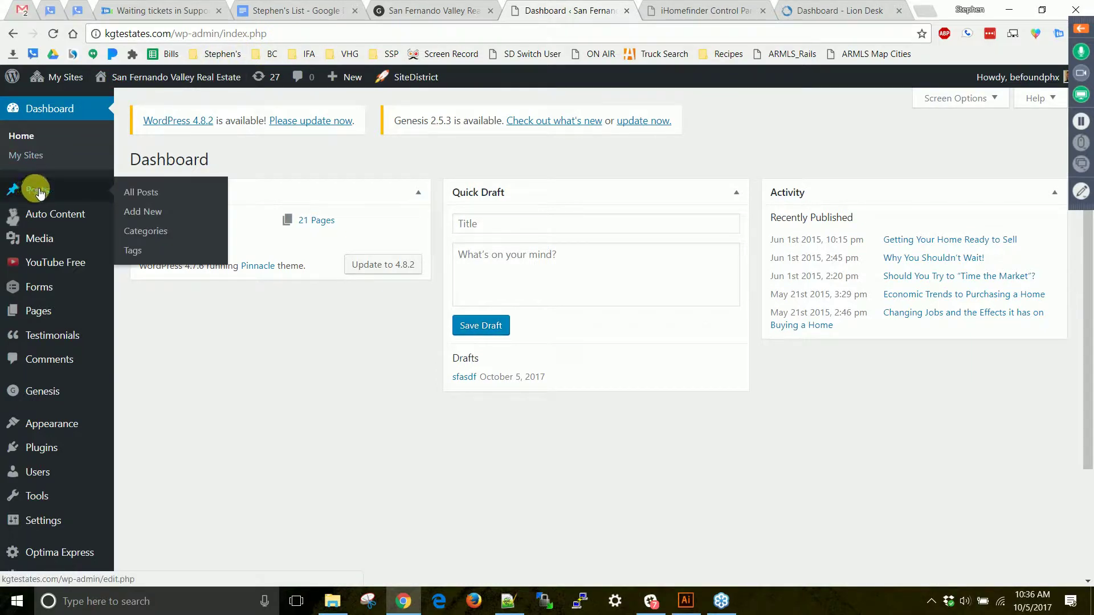
left_click(39, 193)
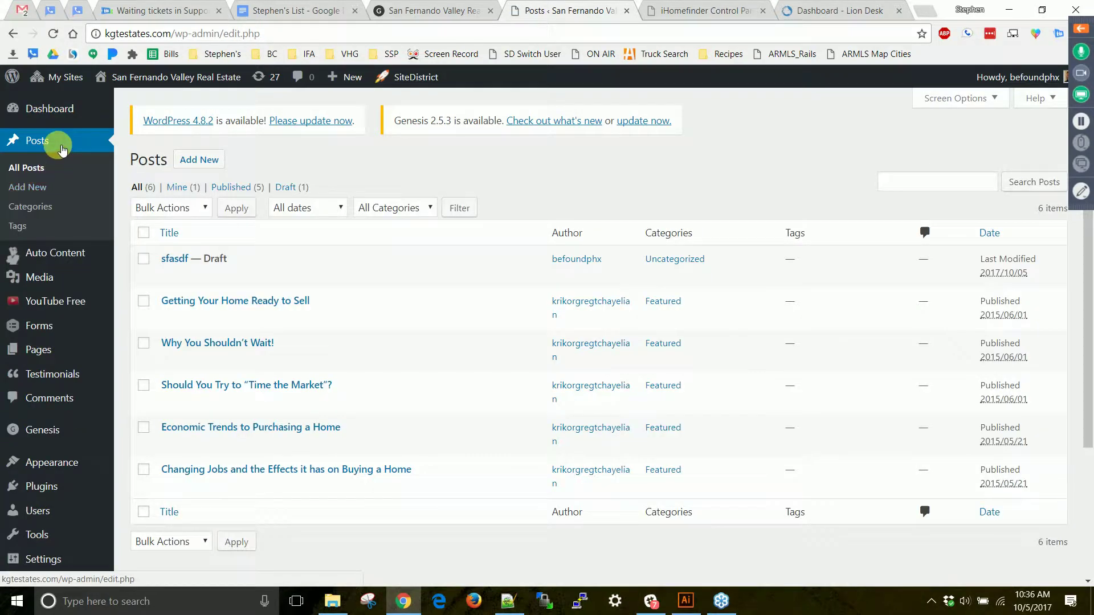
left_click(244, 278)
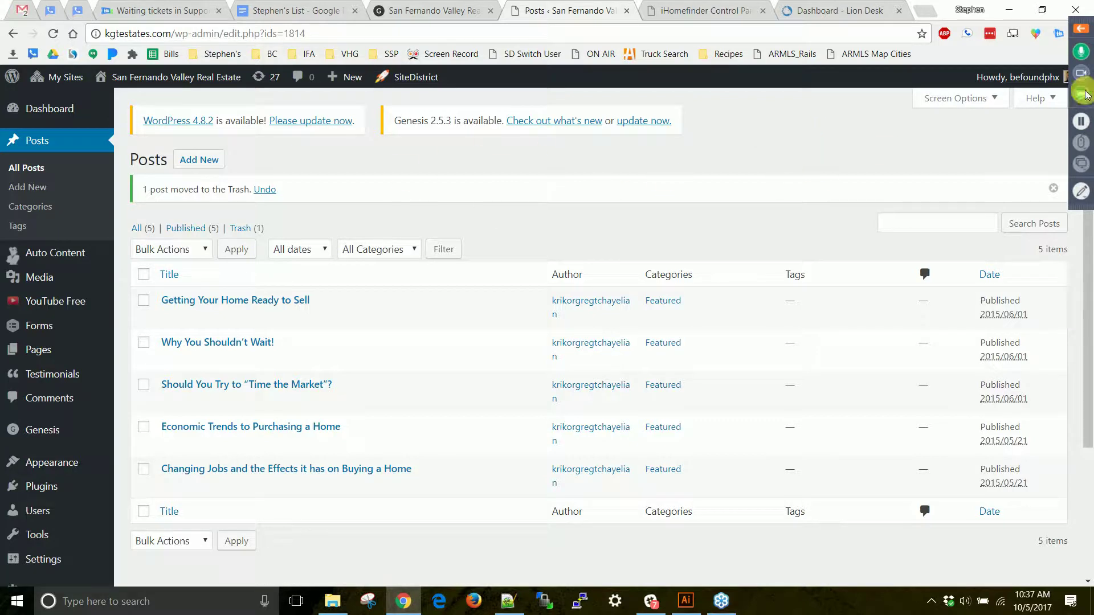
Unmute the attendee in the GoToWebinar control panel, mute them again and collapse the panel.
left_click(1087, 33)
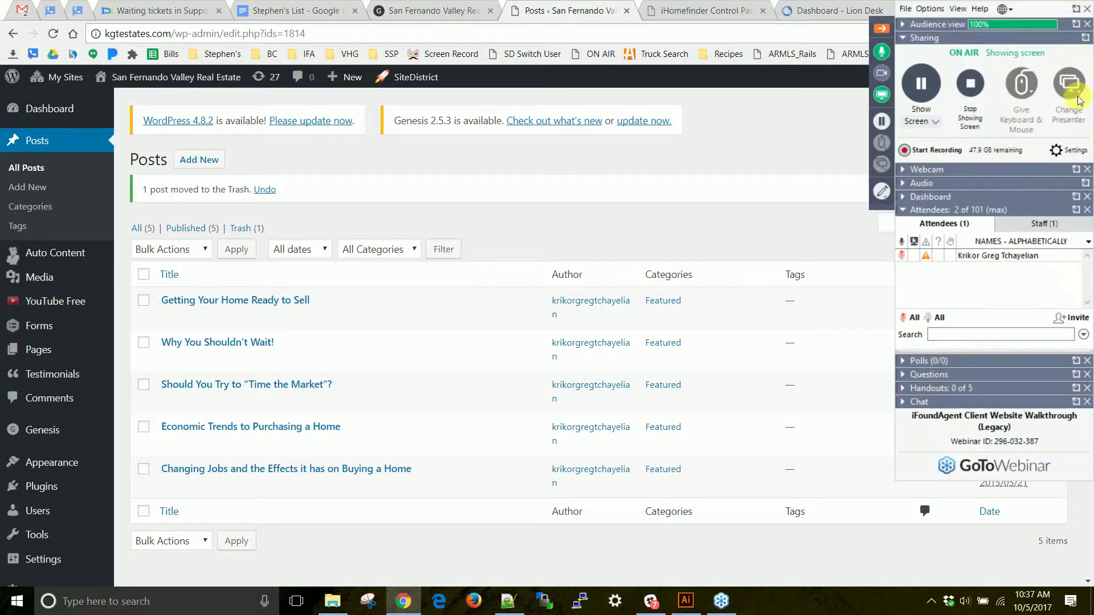
left_click(902, 256)
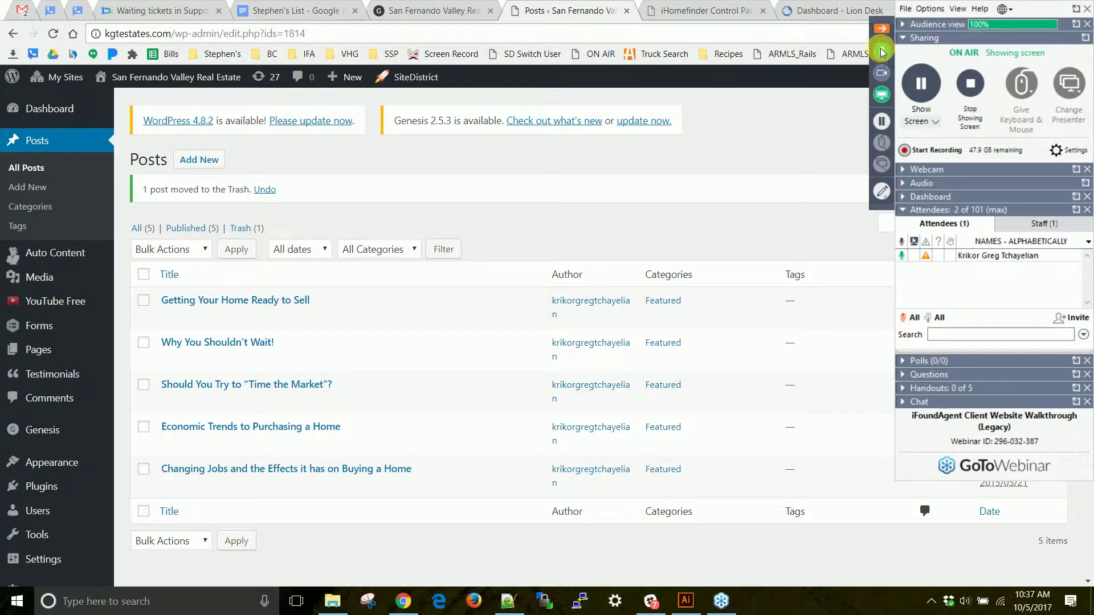
left_click(902, 257)
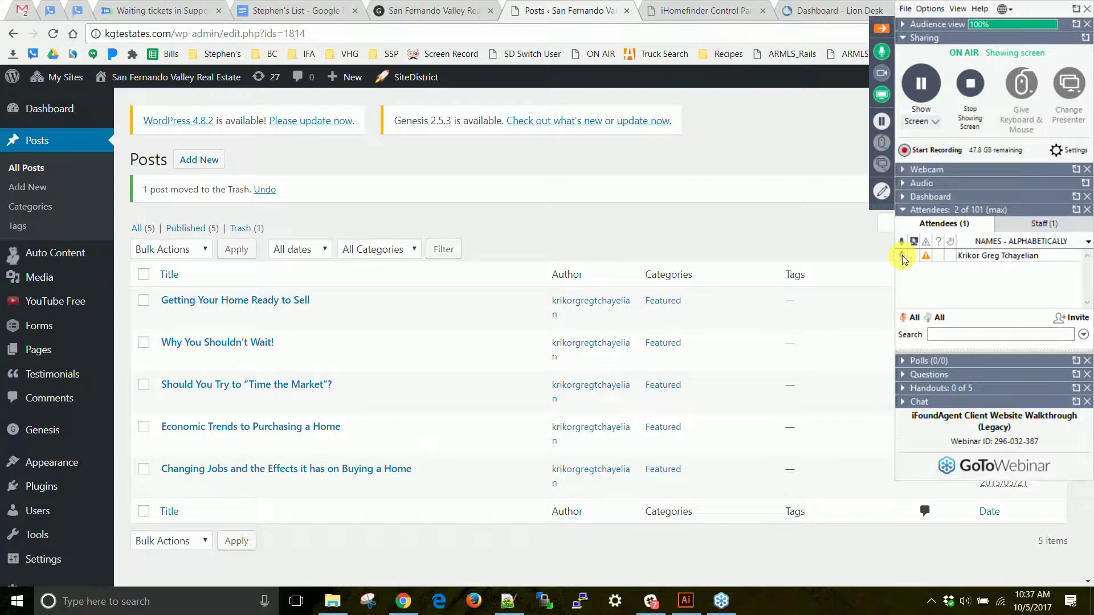
left_click(881, 32)
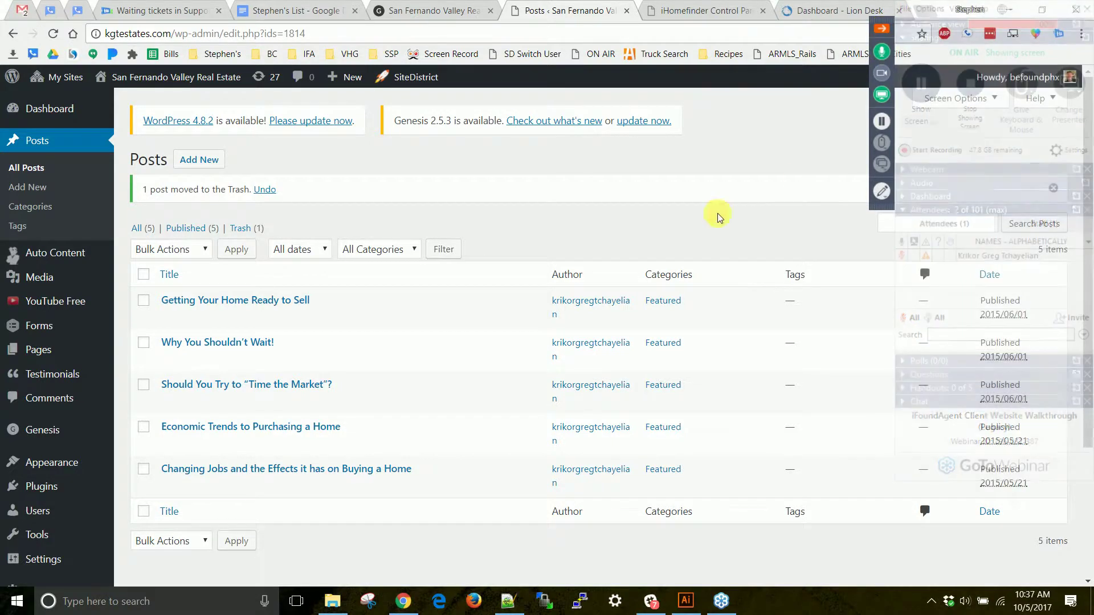
Create a new post titled "Homes for Sale in Studio City".
left_click(213, 162)
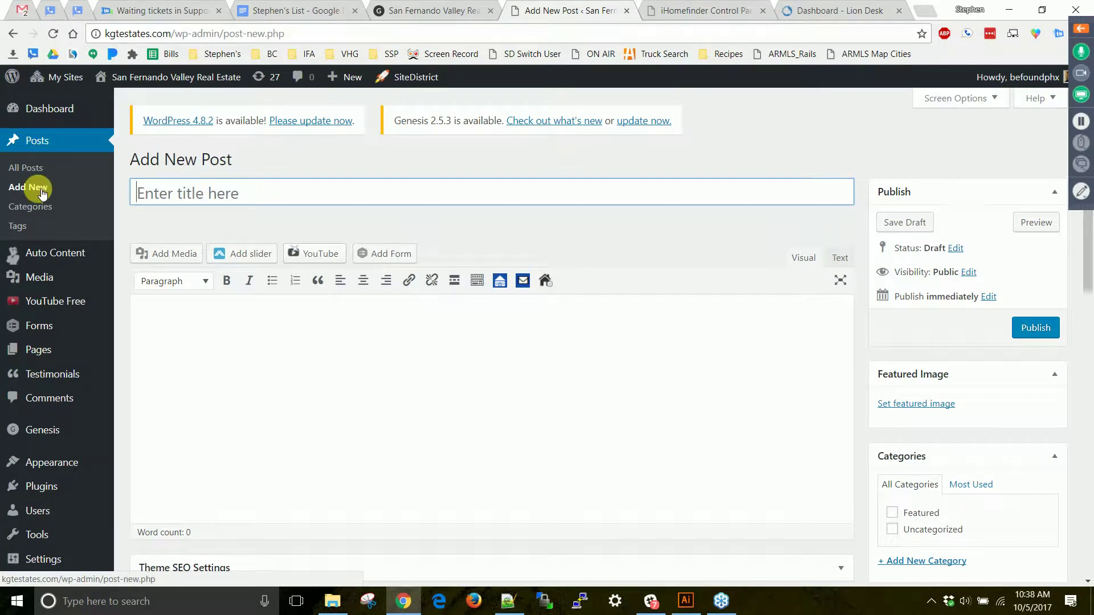
left_click(205, 203)
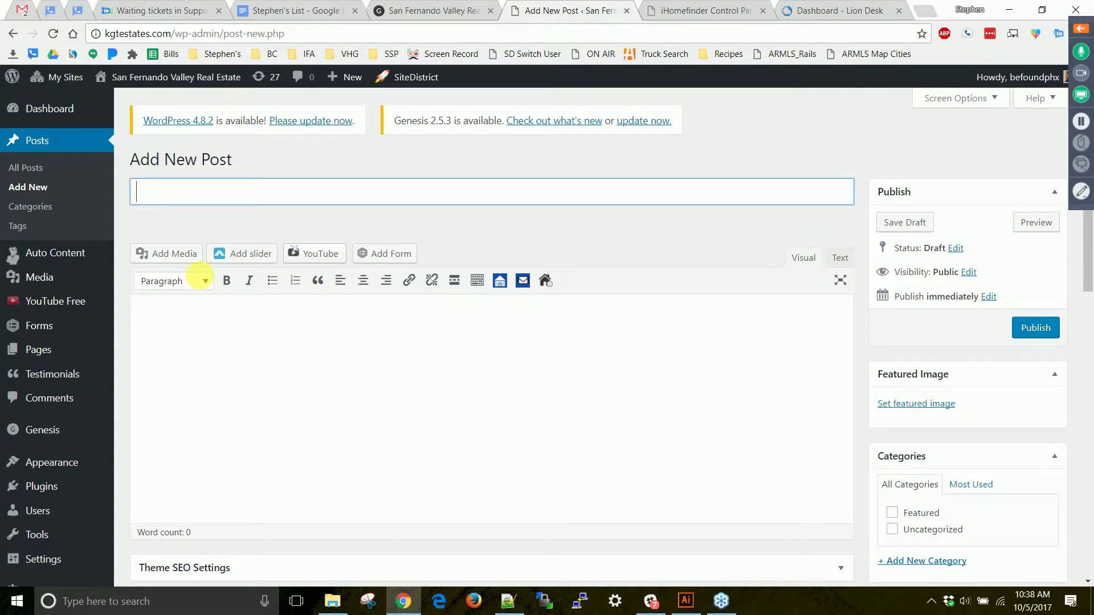
left_click(220, 390)
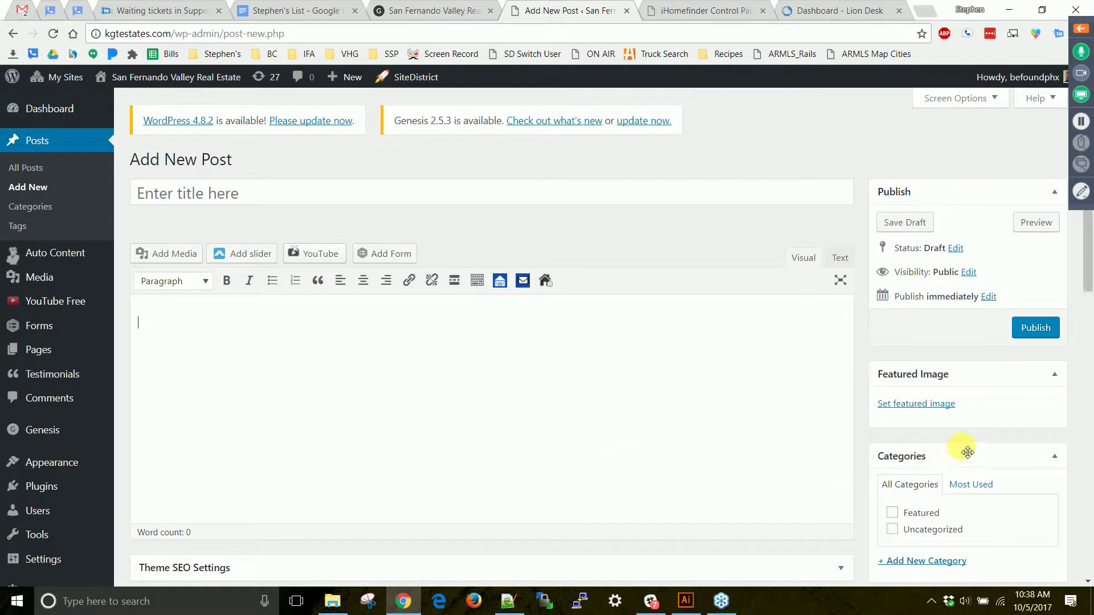
left_click(302, 194)
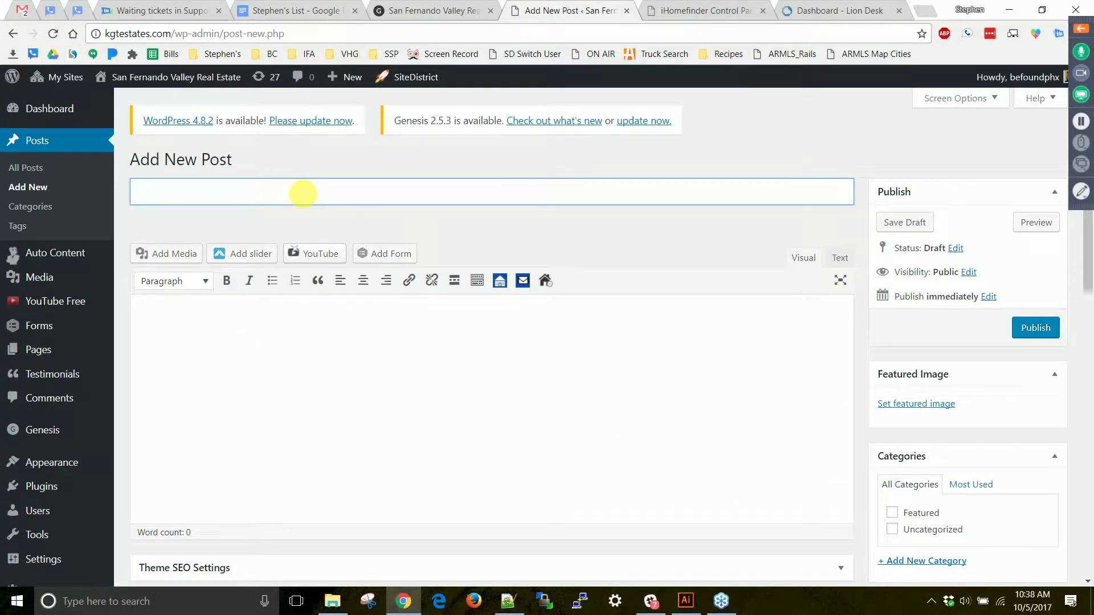
type("H")
key("BackSpace")
type("Homes for Sale in Stu")
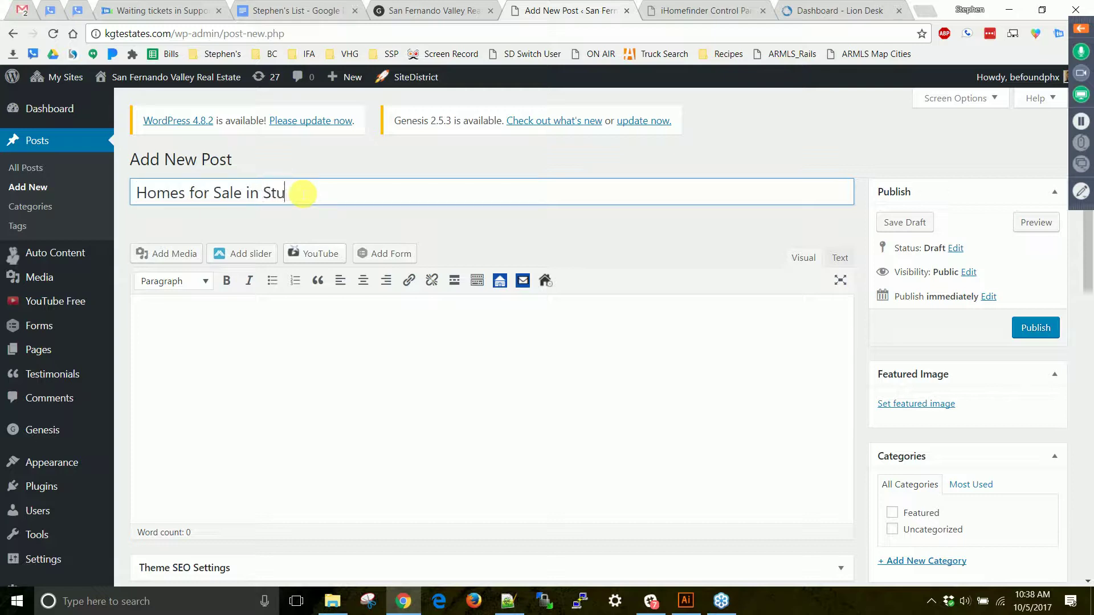
type("dio City")
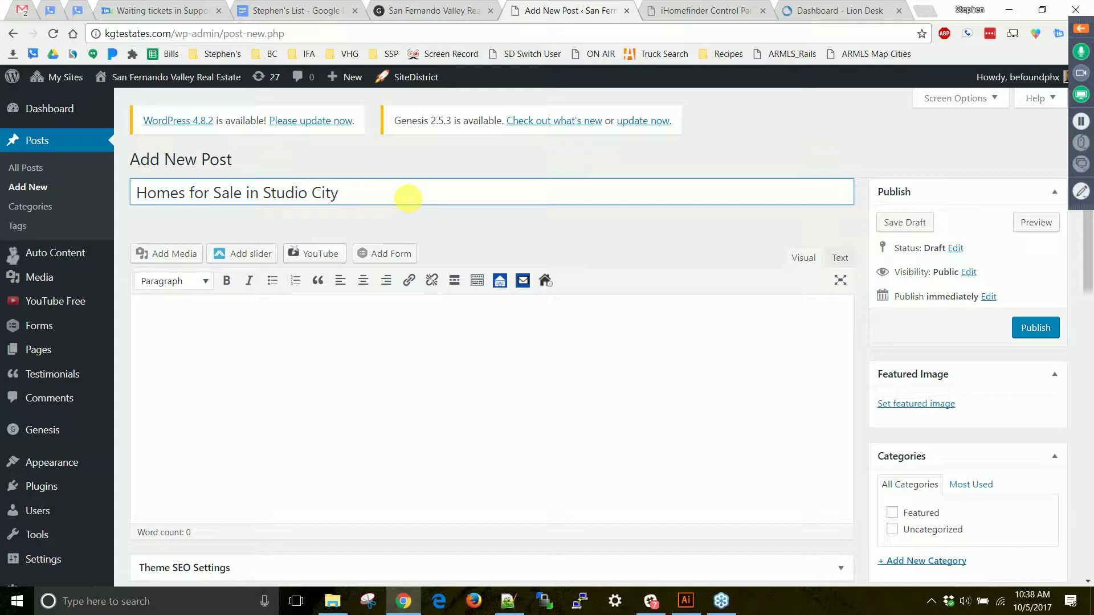
Start an IDX listings shortcode in the post body as a Listing Gallery based on Search.
left_click(350, 368)
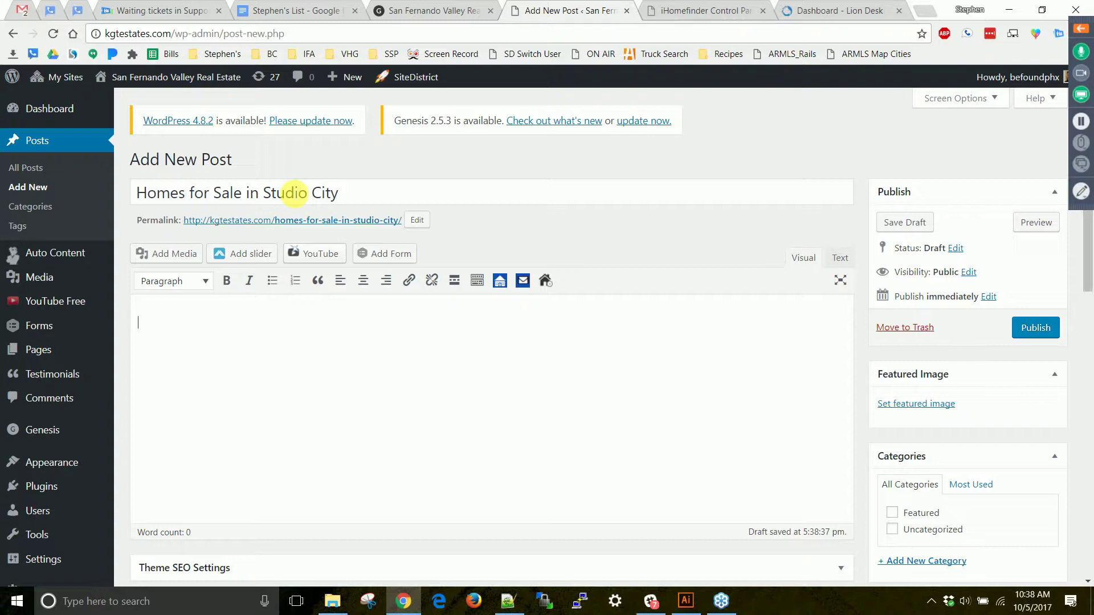
left_click(546, 281)
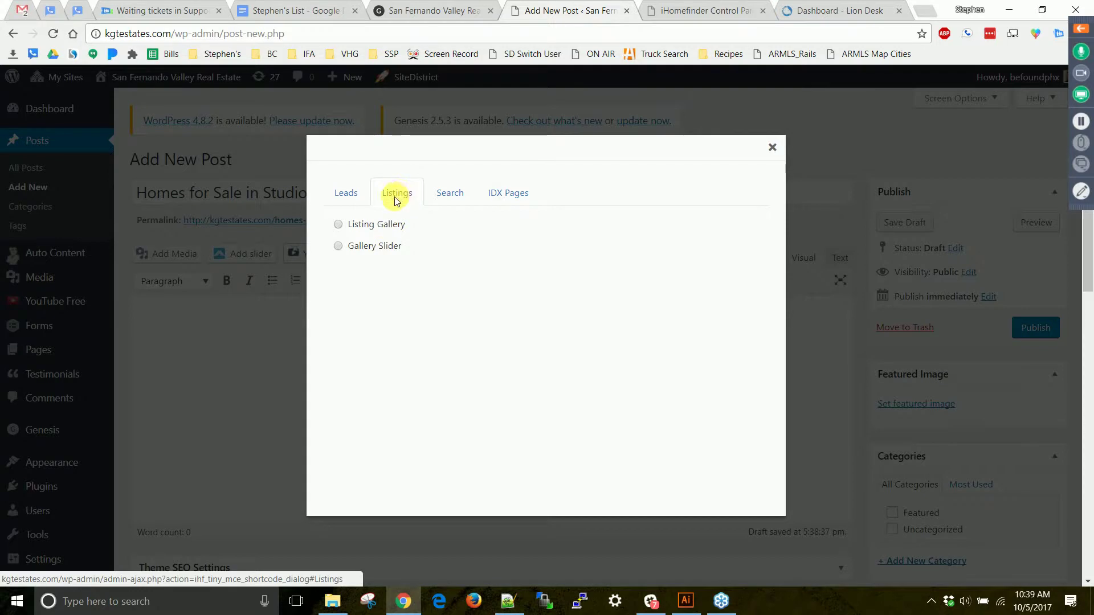
left_click(381, 230)
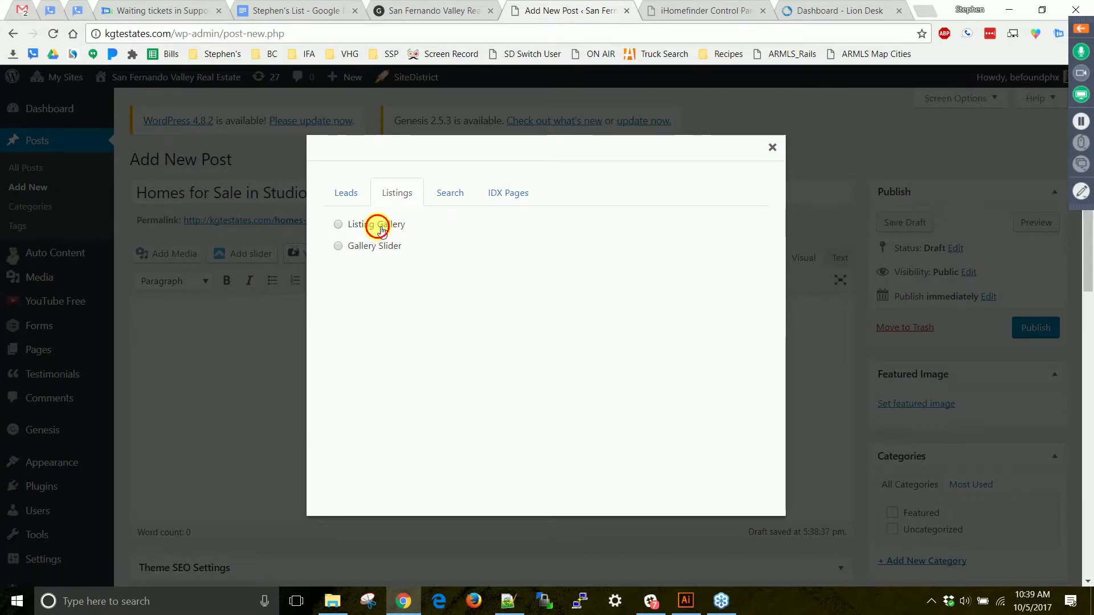
left_click(405, 255)
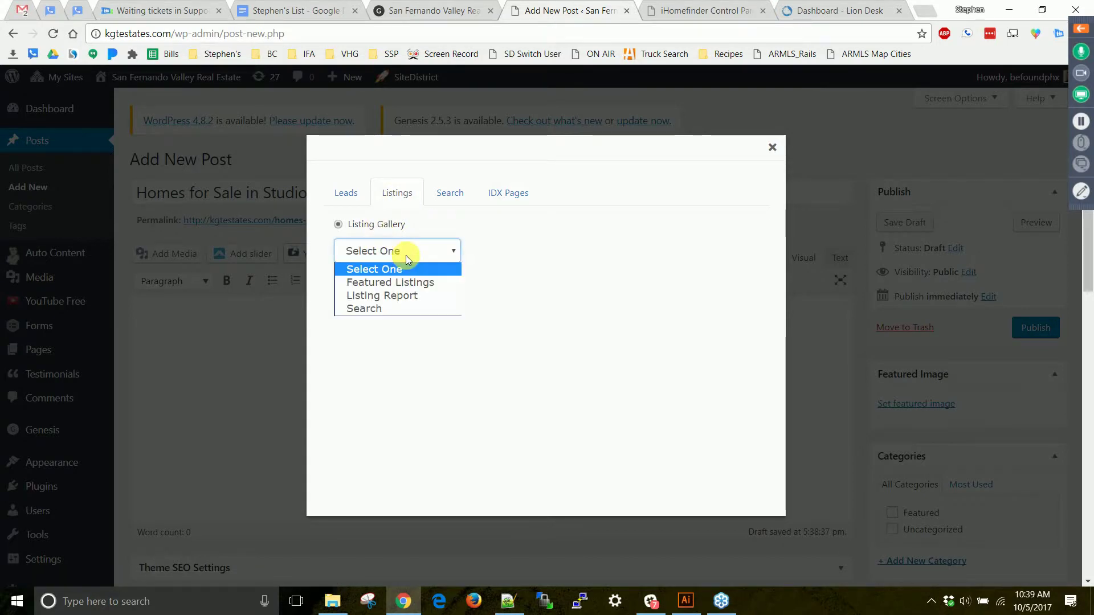
left_click(376, 312)
Set the listing search's city to Studio City and its property type to House / Condo.
left_click(547, 242)
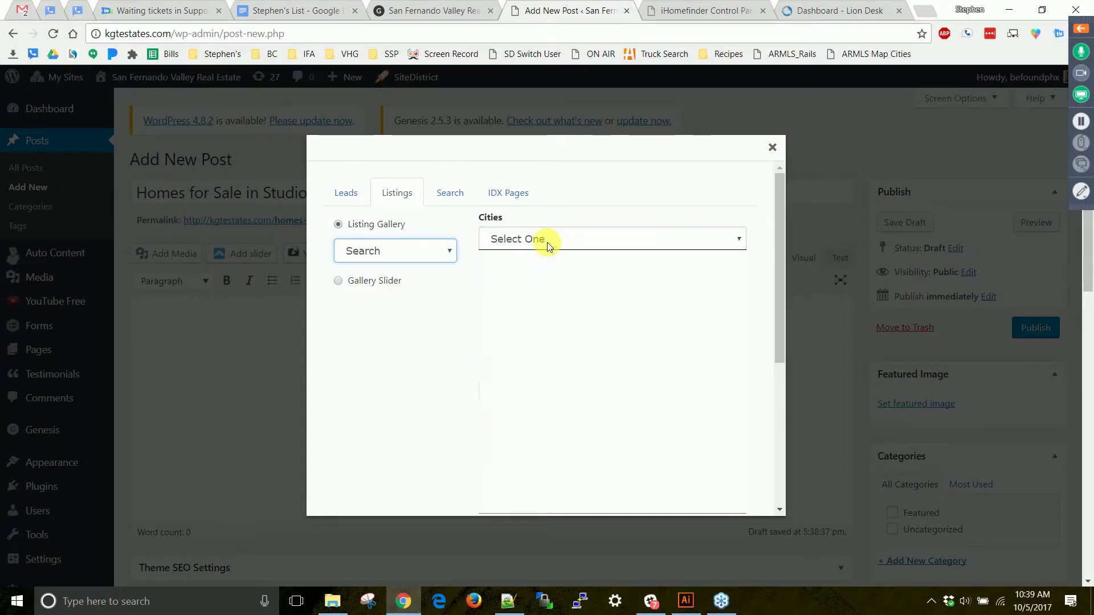
type("stu")
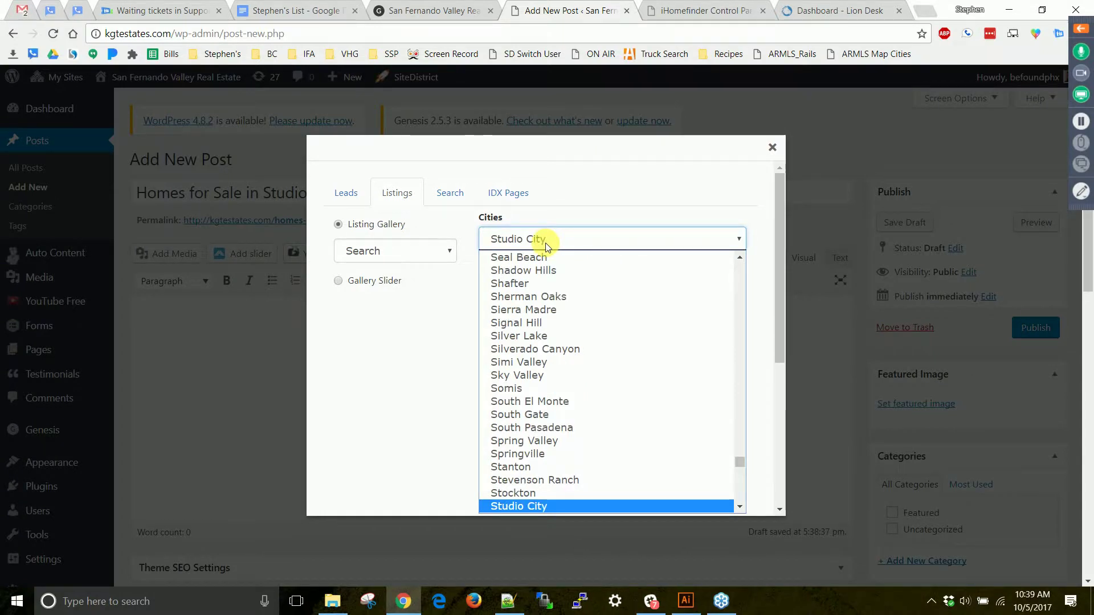
left_click(522, 506)
left_click(540, 292)
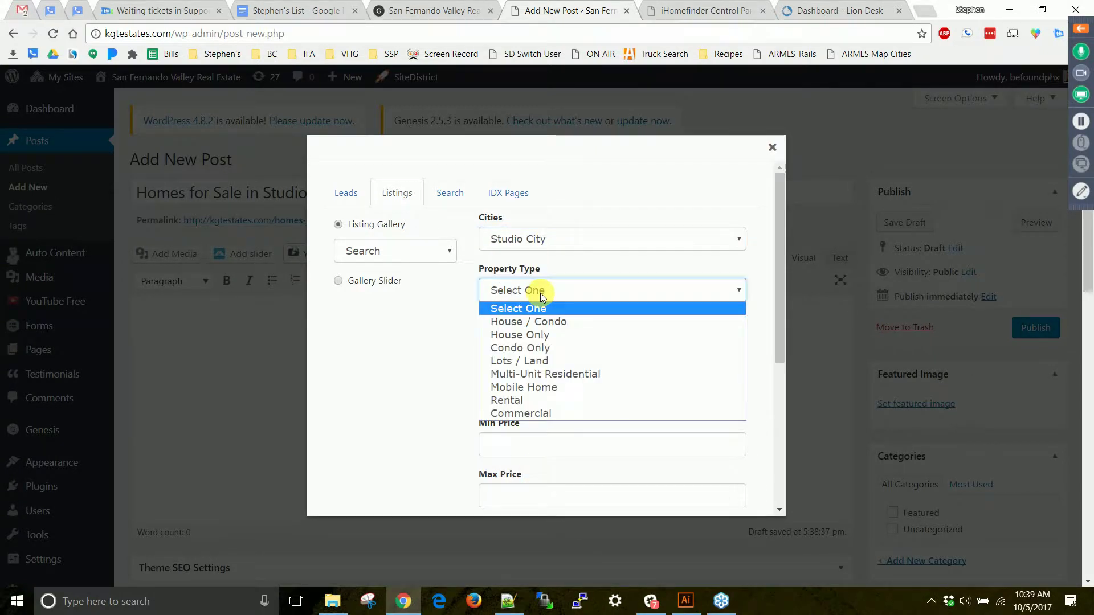
left_click(542, 322)
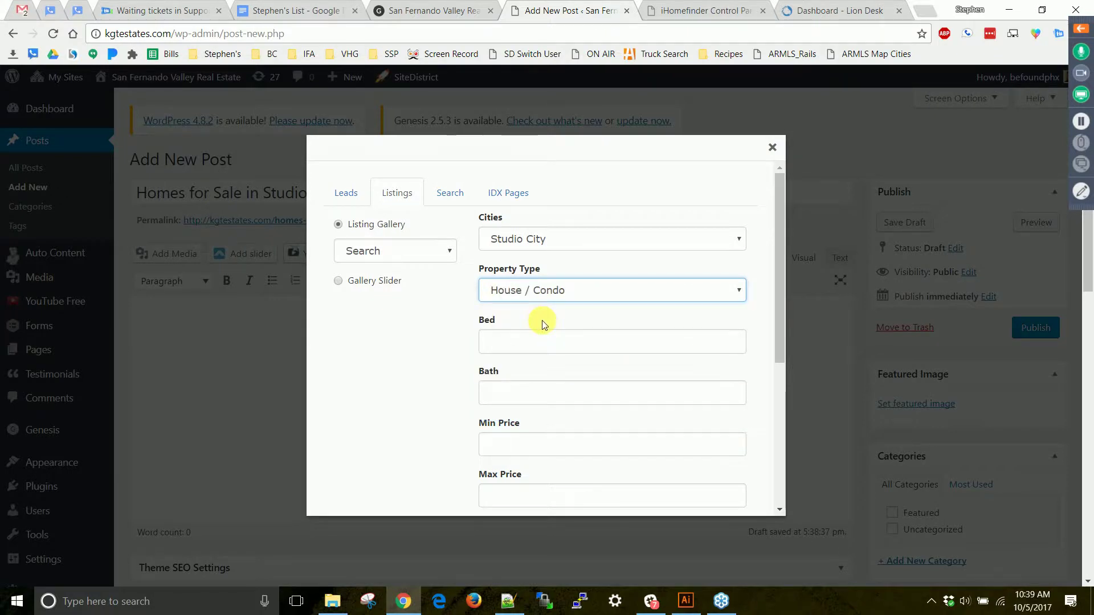
Sort the listing search by Status and insert its shortcode into the post.
left_click(555, 349)
scroll(542, 349, "down", 3)
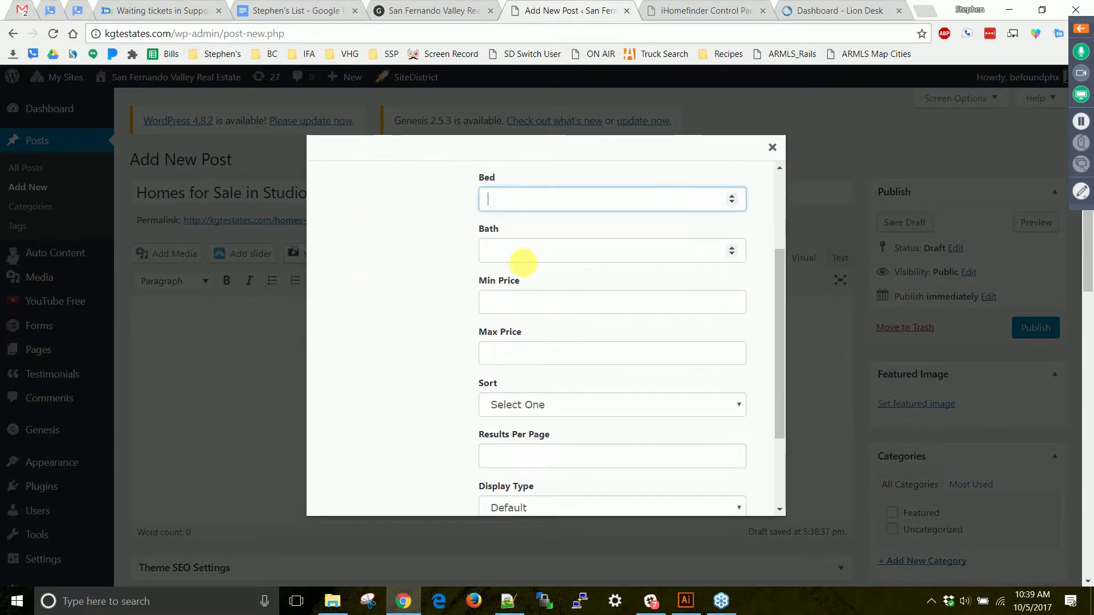
scroll(518, 272, "down", 2)
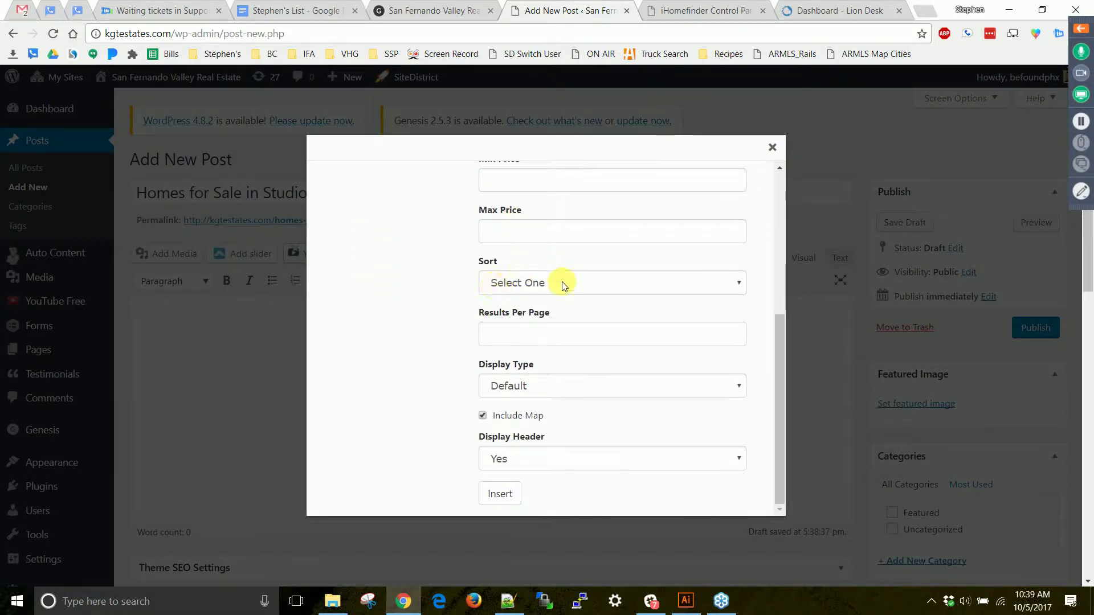
left_click(561, 282)
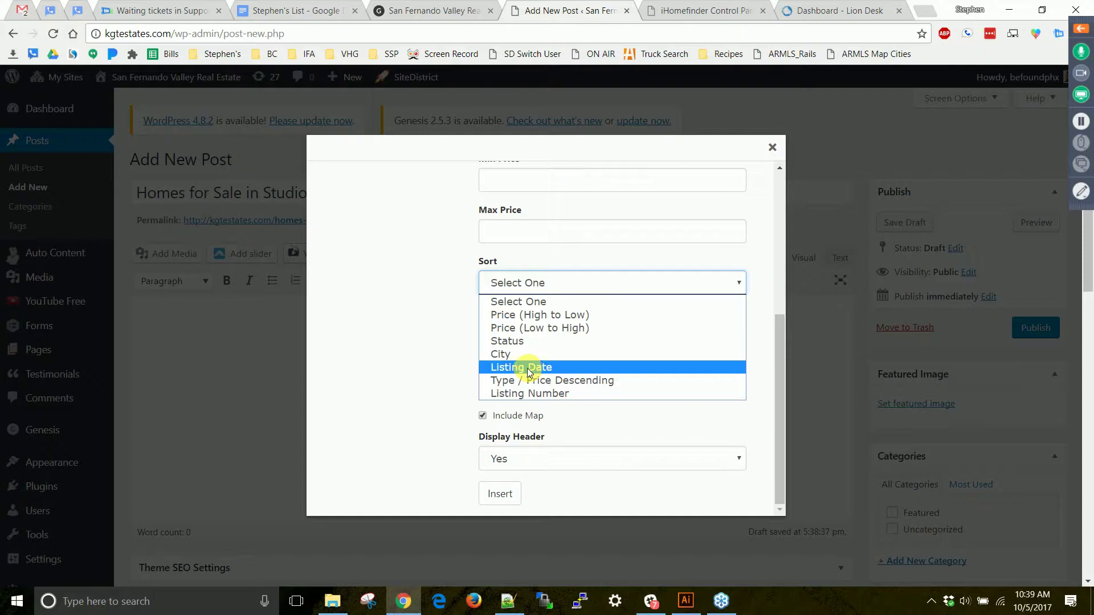
left_click(512, 342)
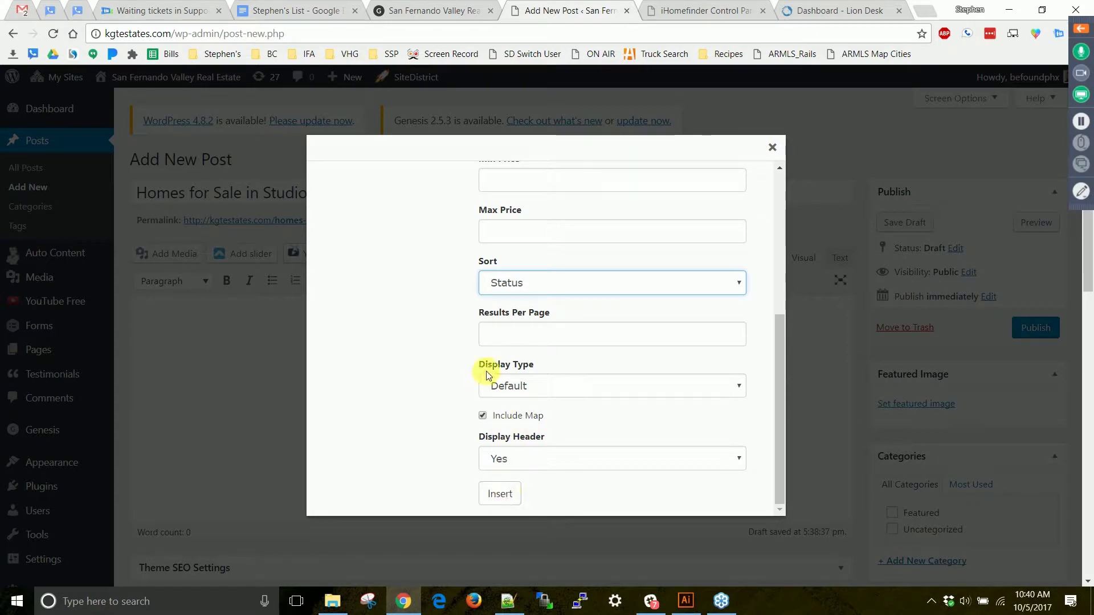
left_click(503, 502)
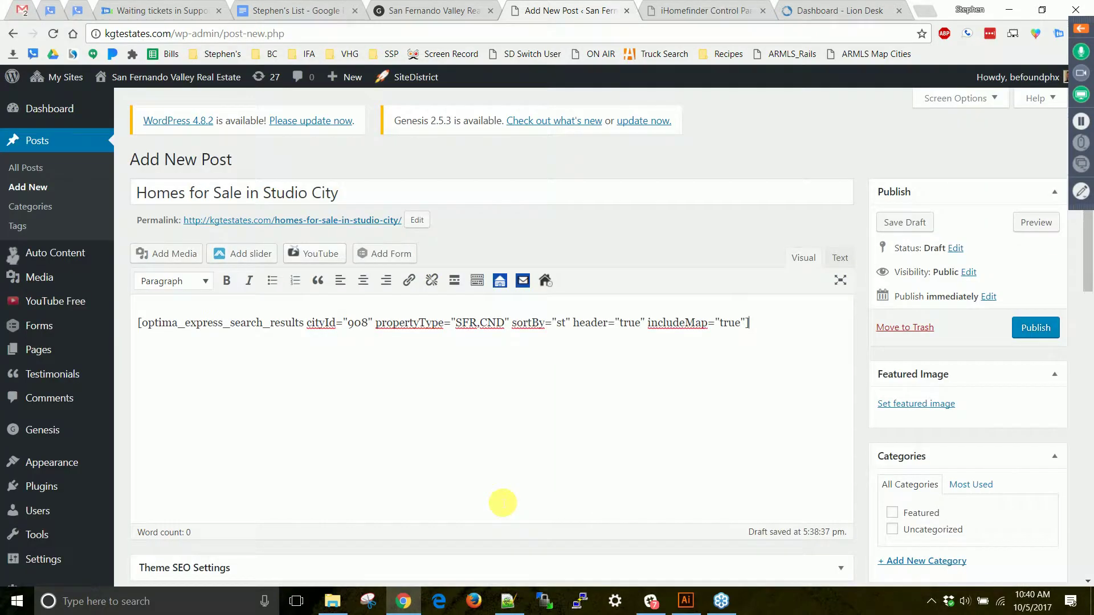
Add two blank lines above the listing shortcode in the post body for introductory text.
left_click_drag(139, 322, 786, 325)
left_click(730, 311)
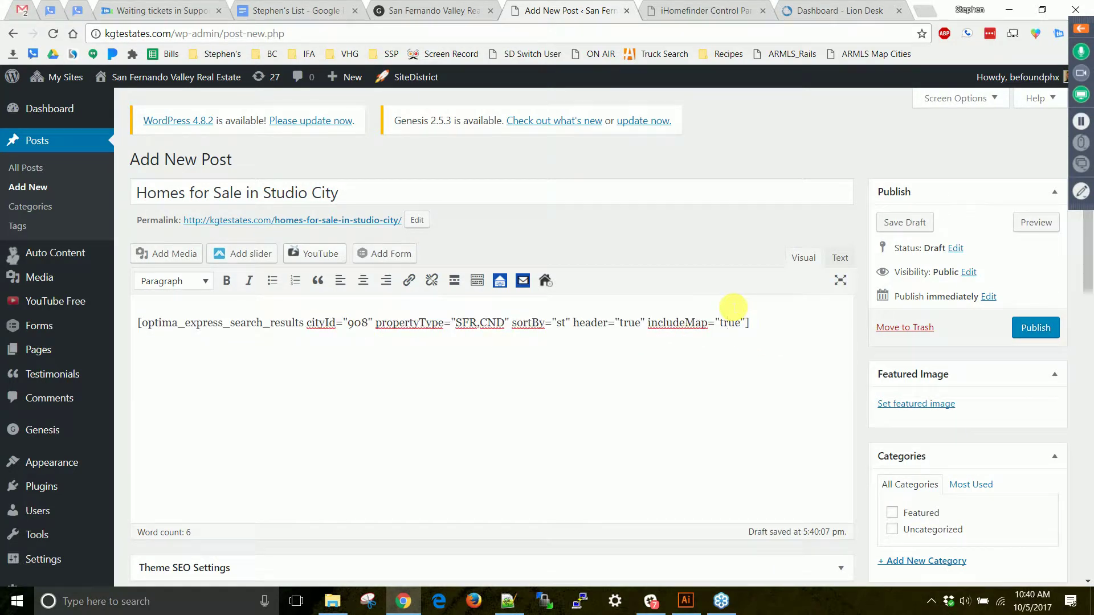
key("Return")
key("Return")
key("Up")
key("Up")
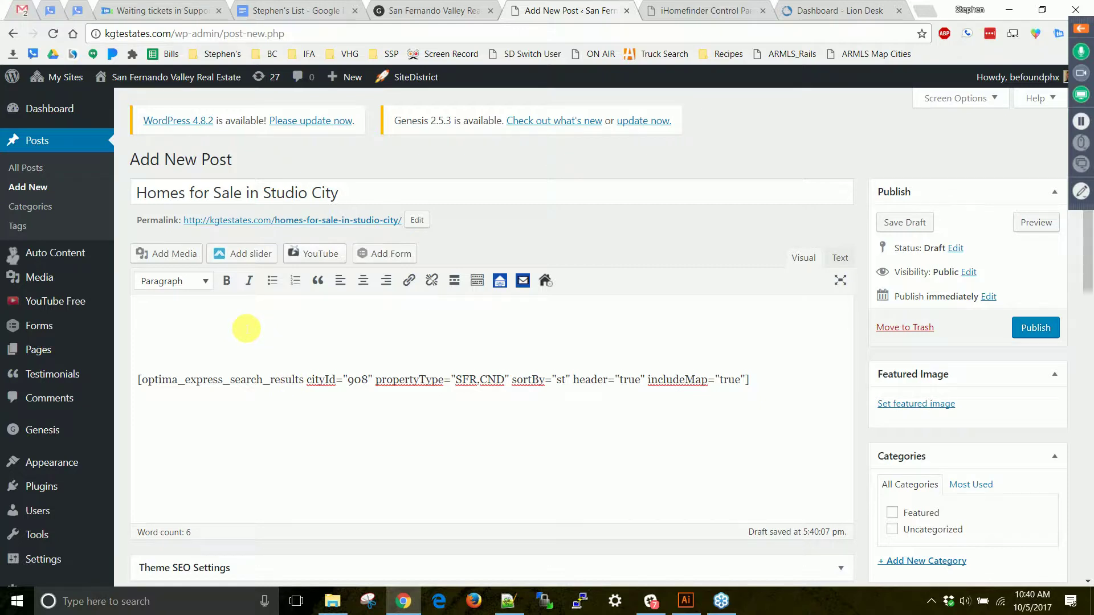
Write "Here is a list of homes for sale in Studio City" above the listing shortcode.
type("Here is a searc")
type("h")
key("BackSpace")
key("BackSpace")
key("BackSpace")
key("BackSpace")
key("BackSpace")
key("BackSpace")
type("list of homes for sale ")
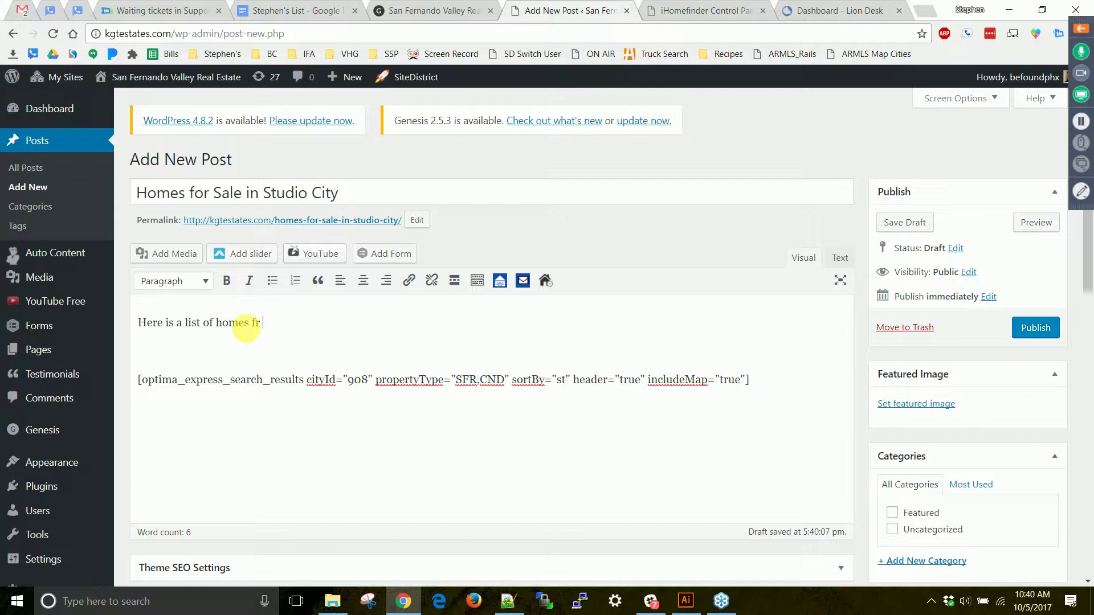
type("in Studio City")
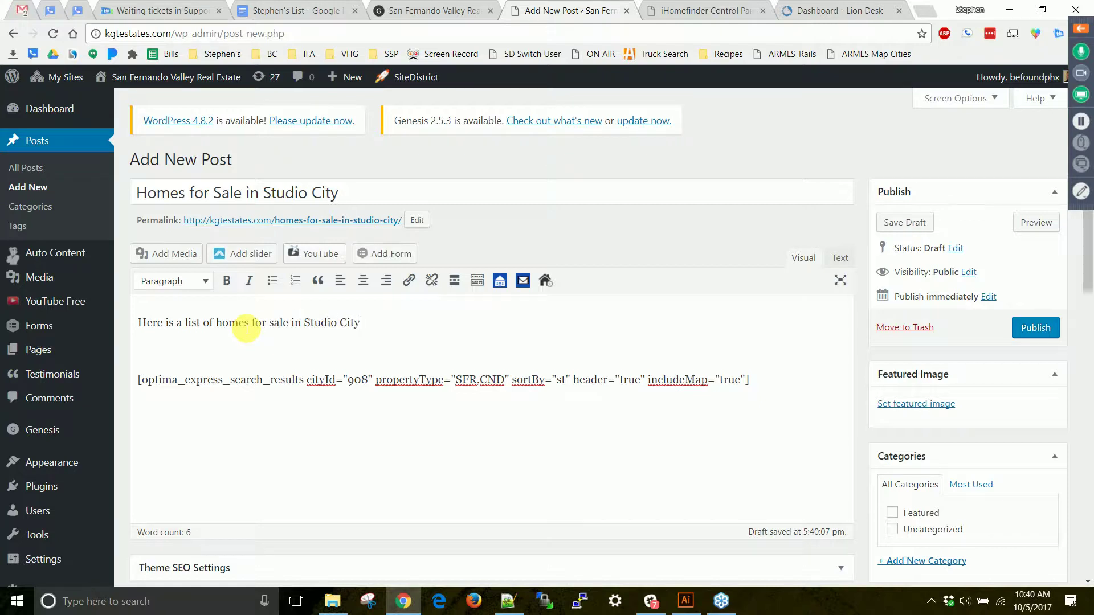
End the sentence and add "This list is always up to date, you can modify your own search by using the options below.".
type(". This list is always up tod")
key("BackSpace")
type("date. ")
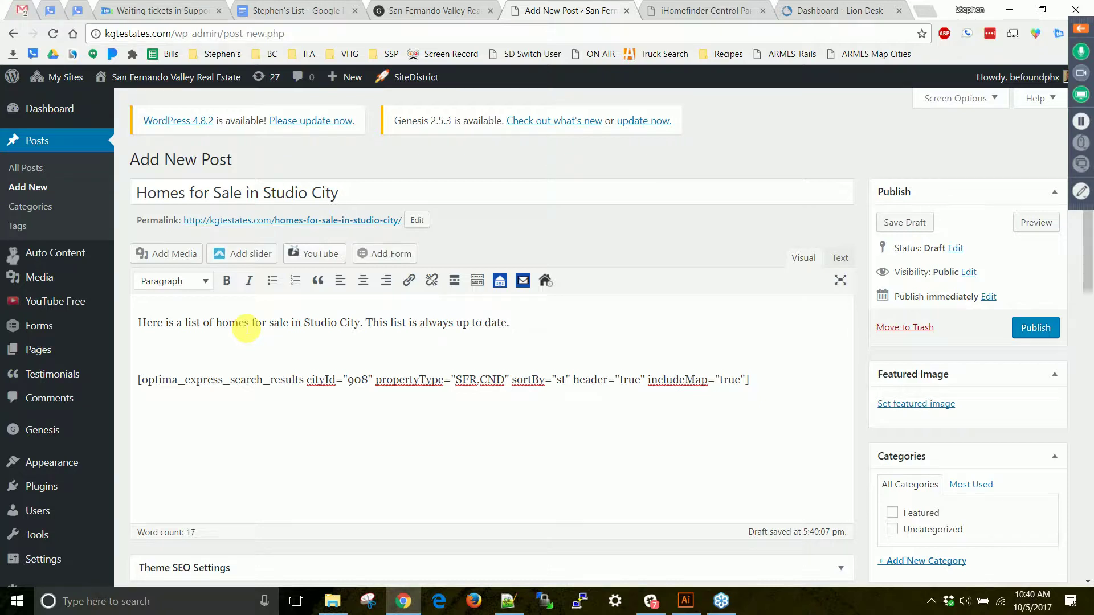
key("BackSpace")
key("BackSpace")
type(", you can modify your o")
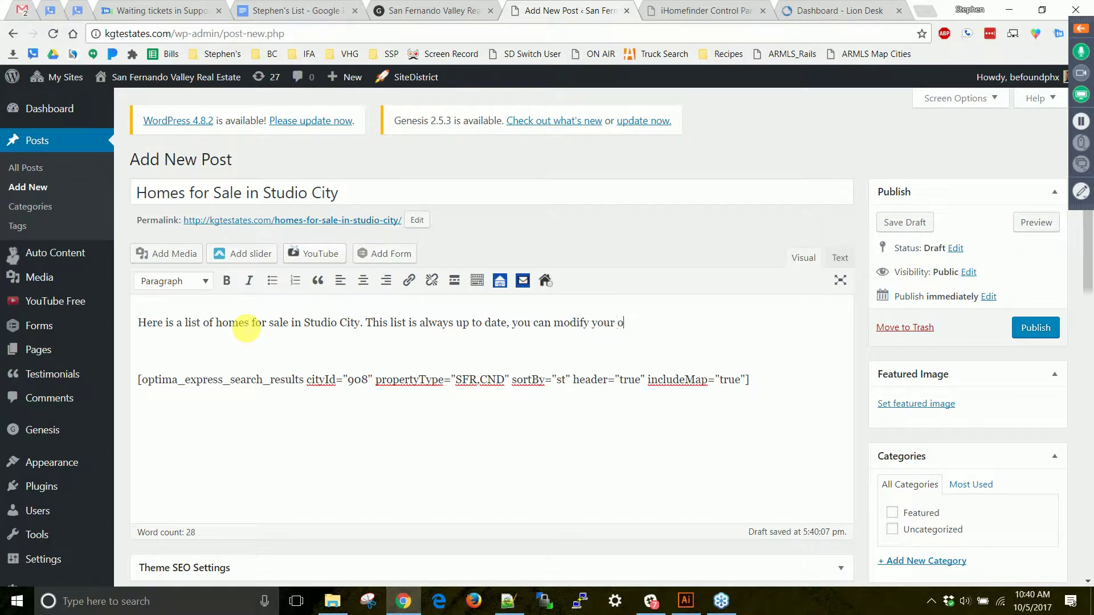
type("wn search by using the options")
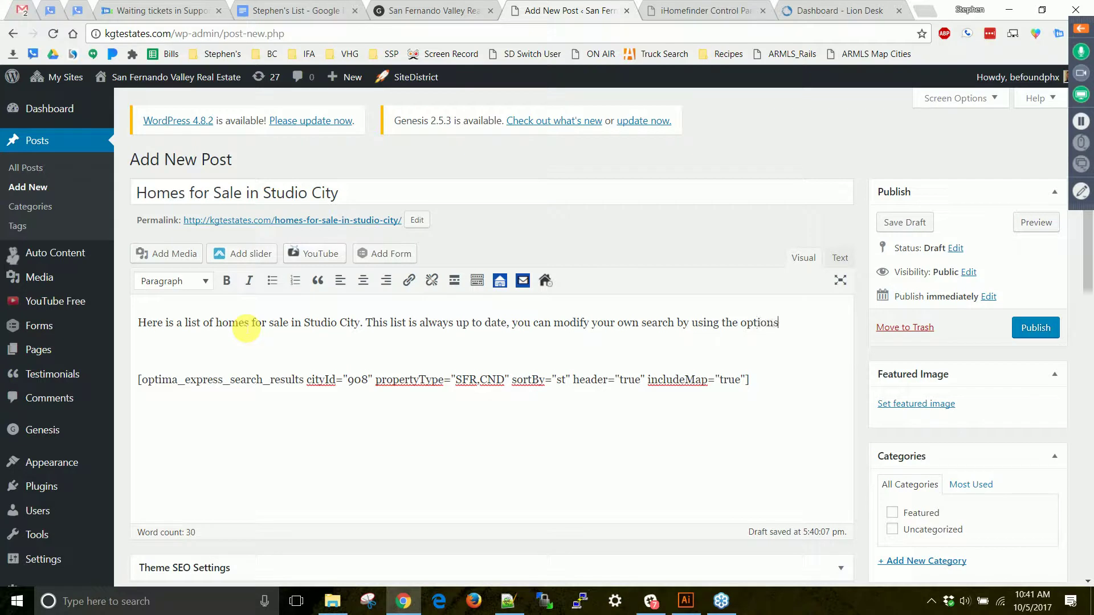
type(" below.")
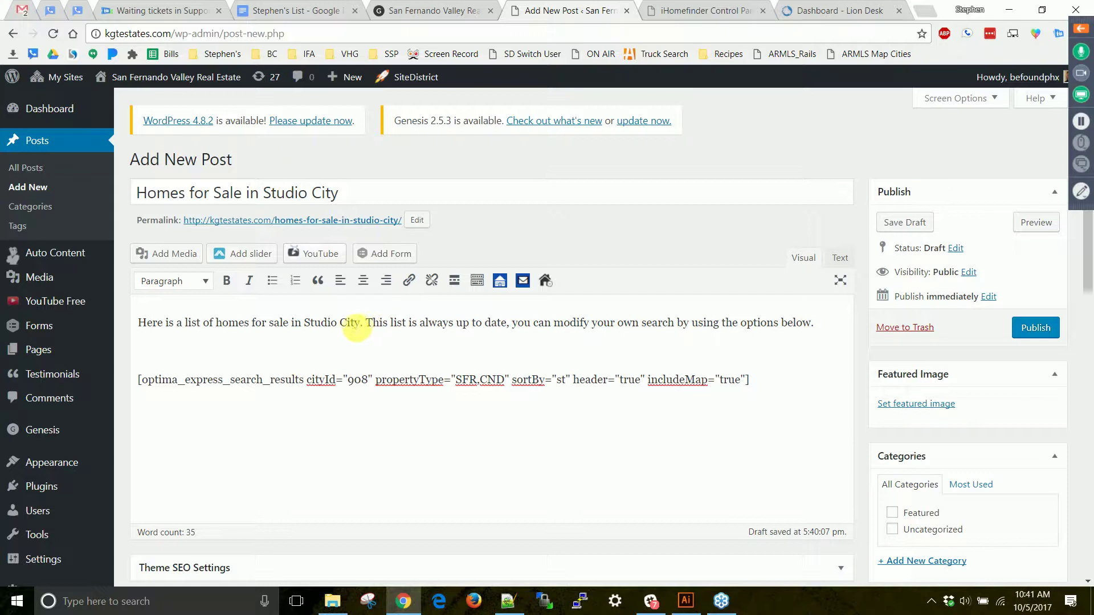
Add a blank line above the intro text and select studio-city.jpg from the media library for it.
left_click(139, 322)
key("Return")
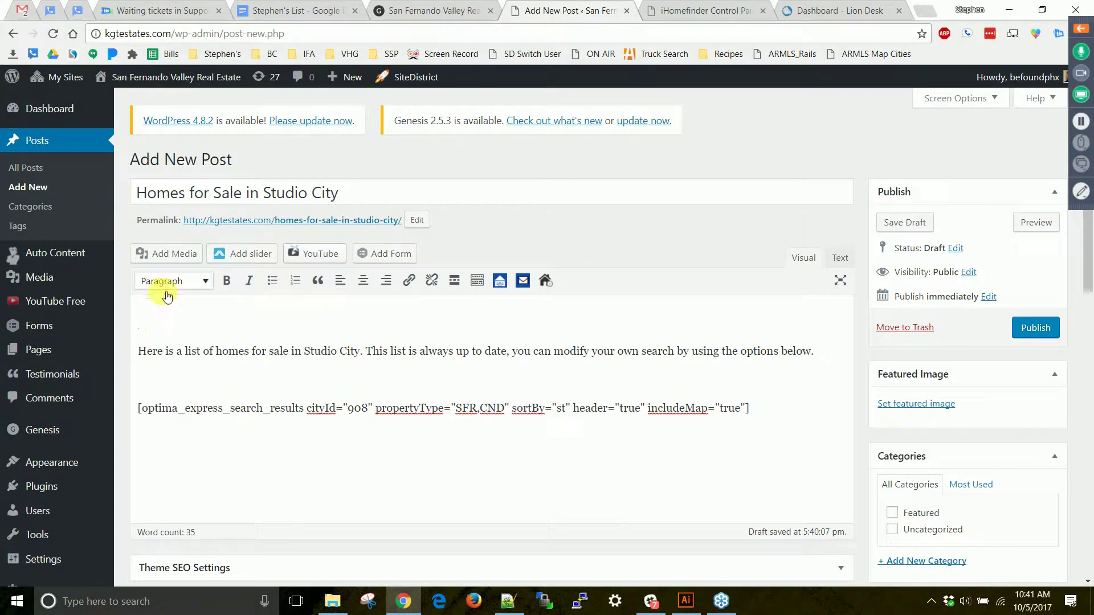
left_click(181, 256)
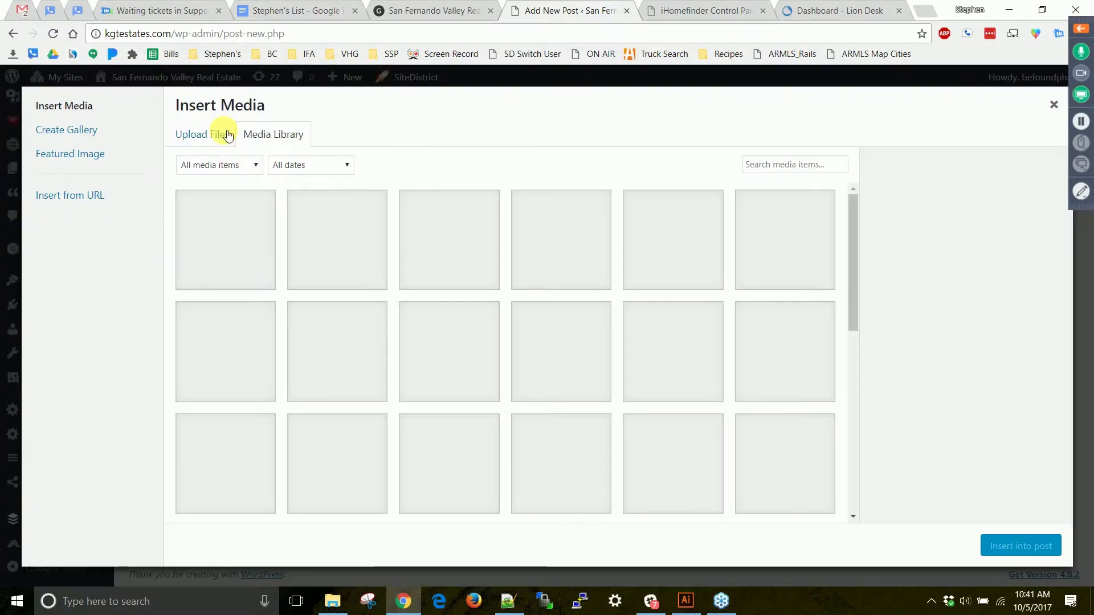
scroll(475, 316, "down", 3)
scroll(477, 317, "down", 5)
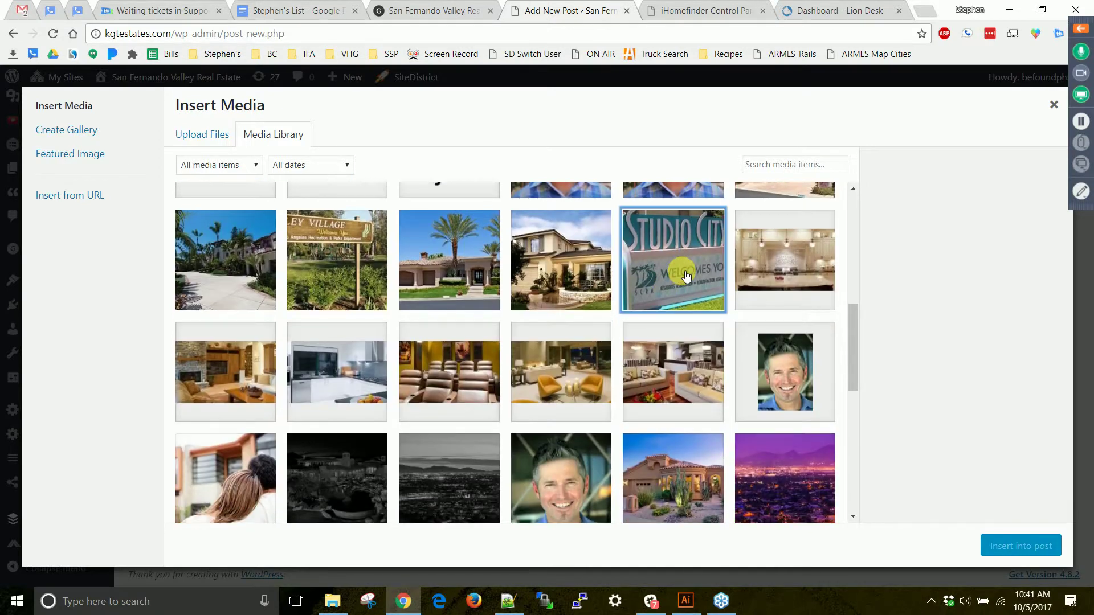
left_click(687, 276)
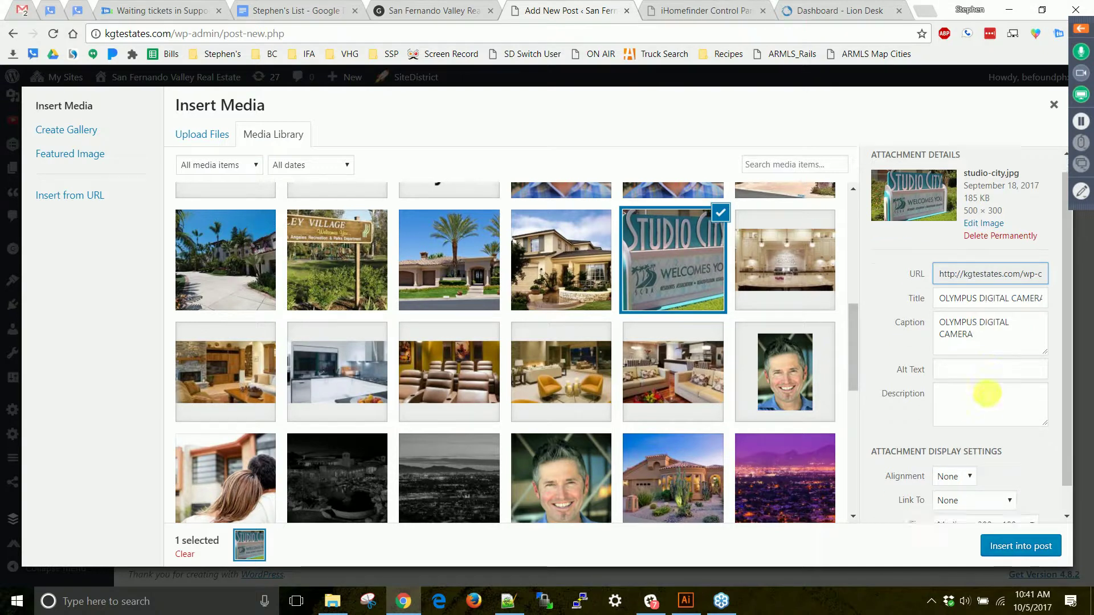
Set the image's alignment to Left and insert it into the post at Medium size, 300 × 180, without a link.
scroll(979, 433, "down", 1)
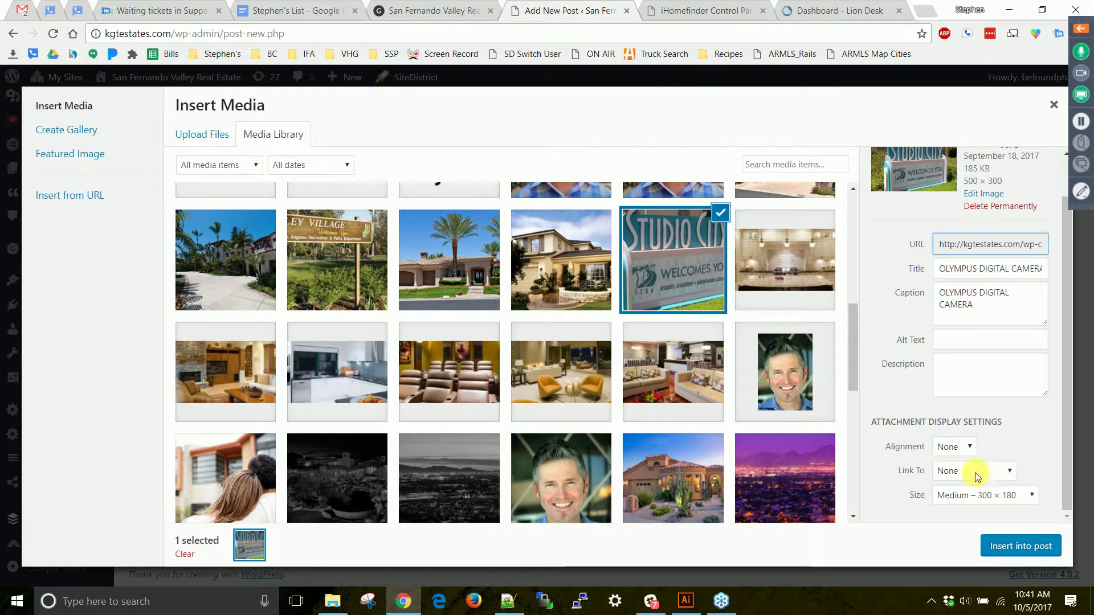
left_click(975, 468)
left_click(963, 453)
left_click(962, 450)
left_click(955, 463)
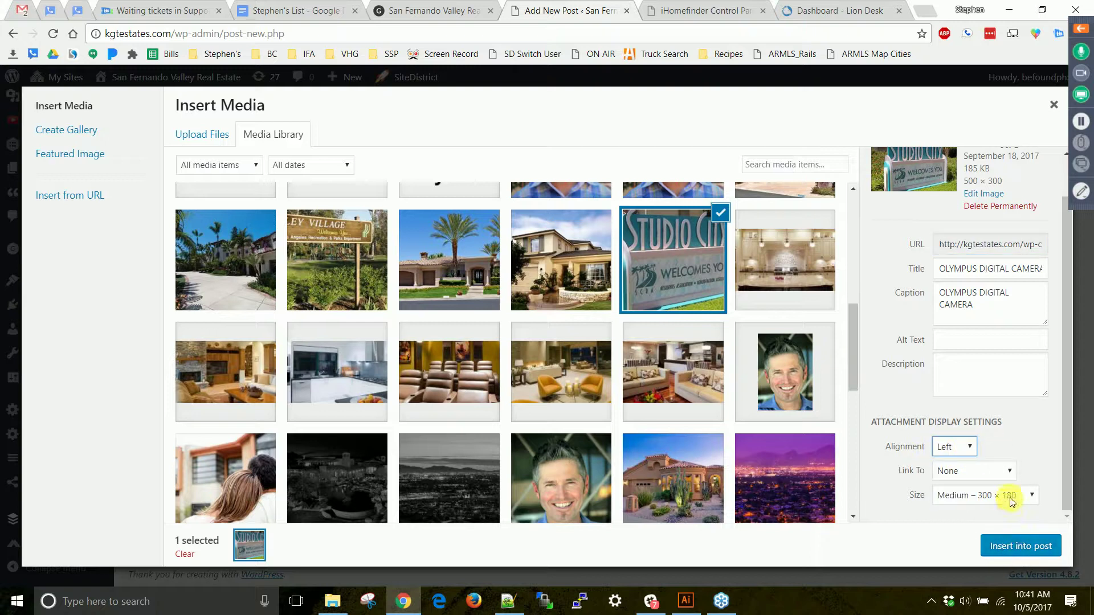
left_click(1020, 547)
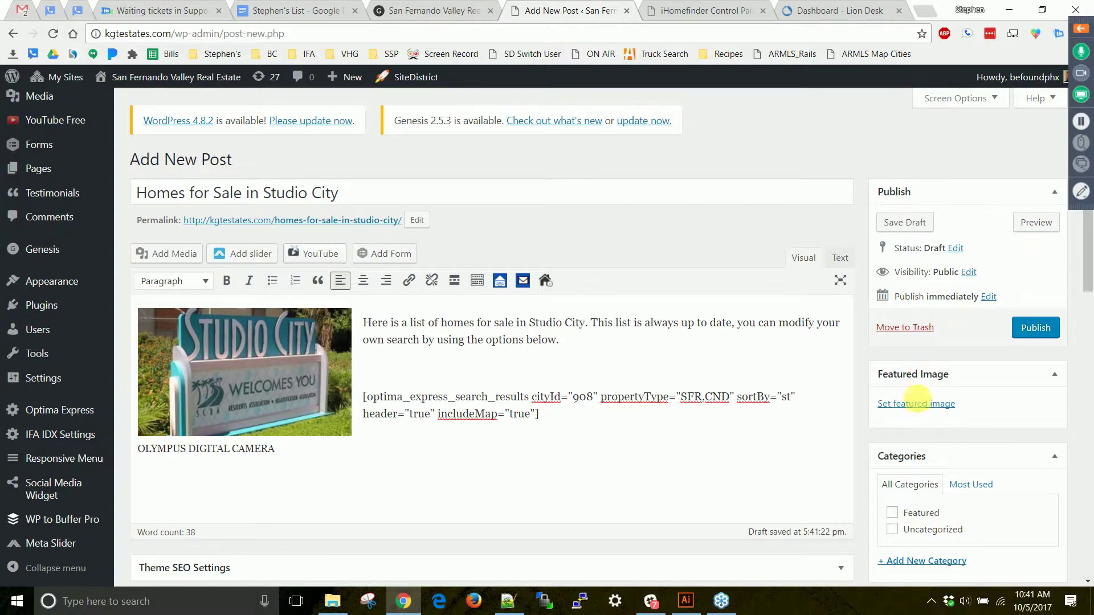
Set studio-city.jpg from the media library as the post's featured image.
left_click(923, 405)
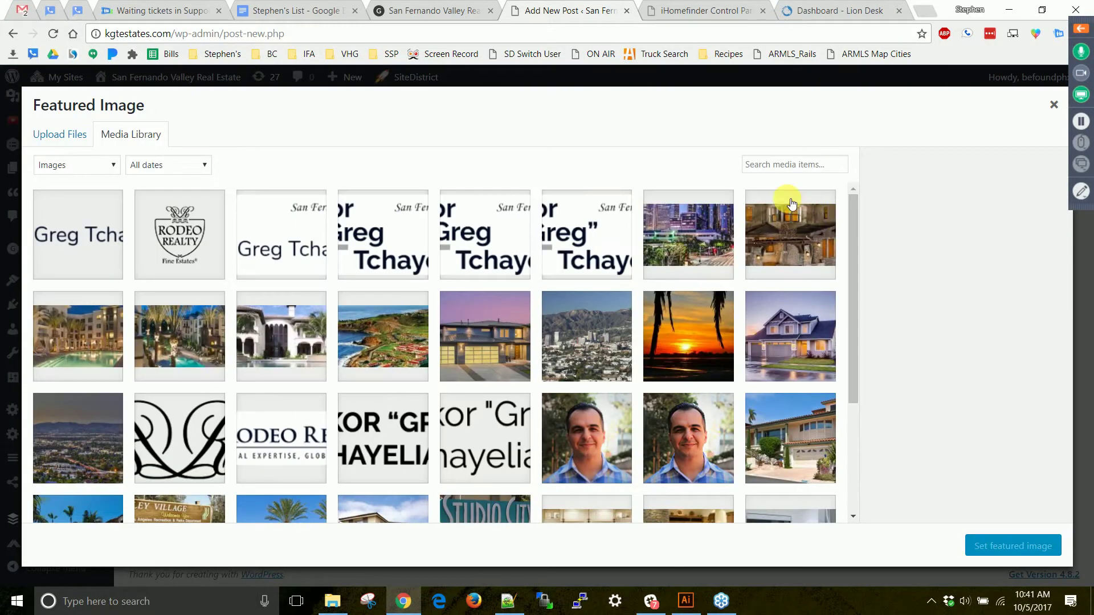
scroll(570, 342, "down", 3)
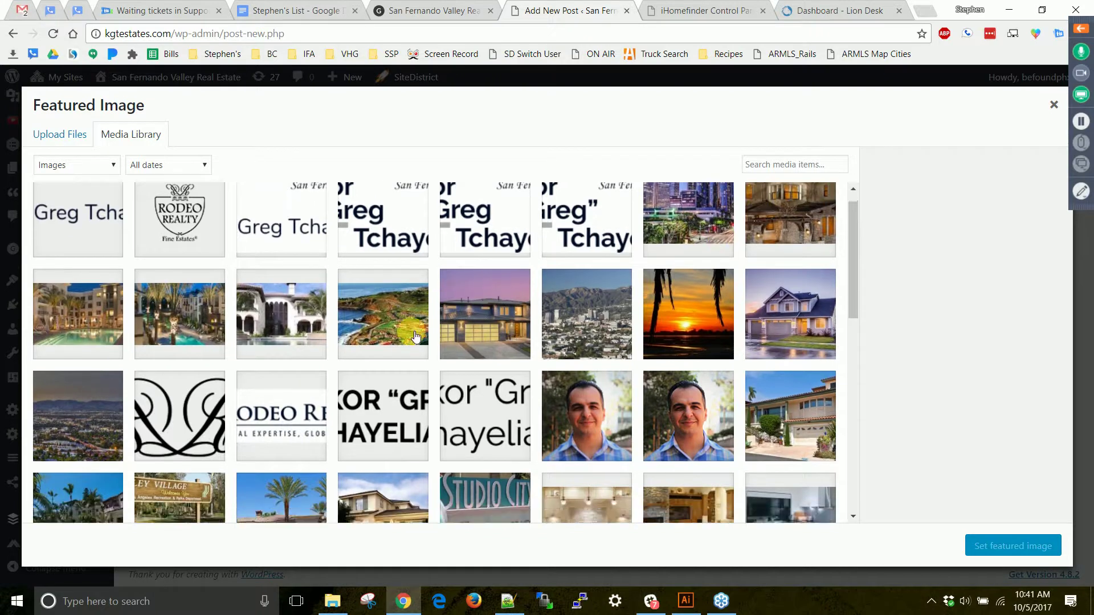
scroll(604, 374, "down", 3)
left_click(479, 239)
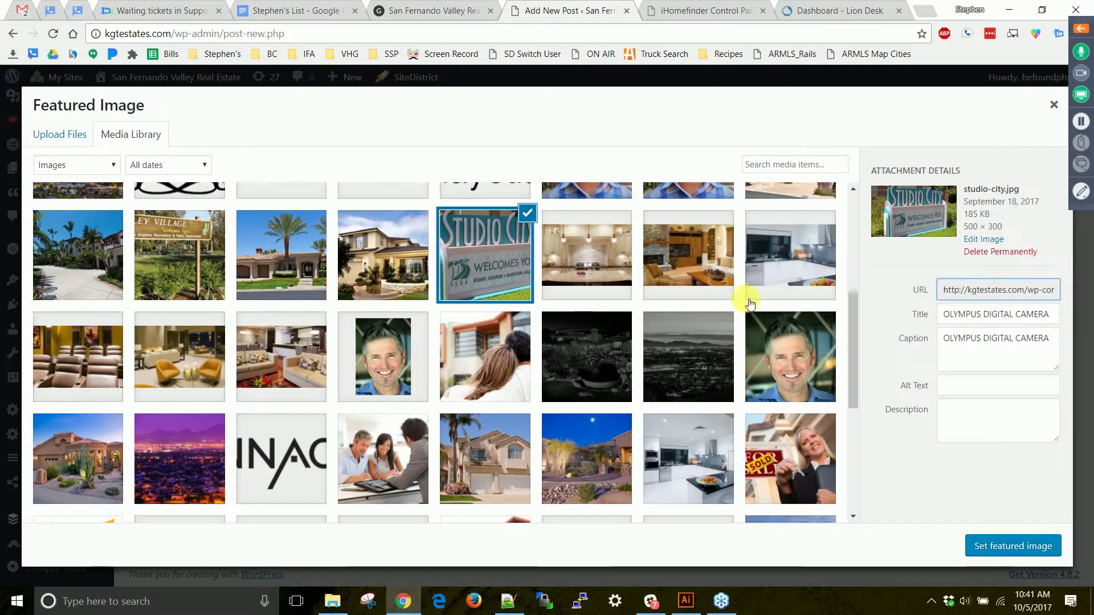
left_click(999, 548)
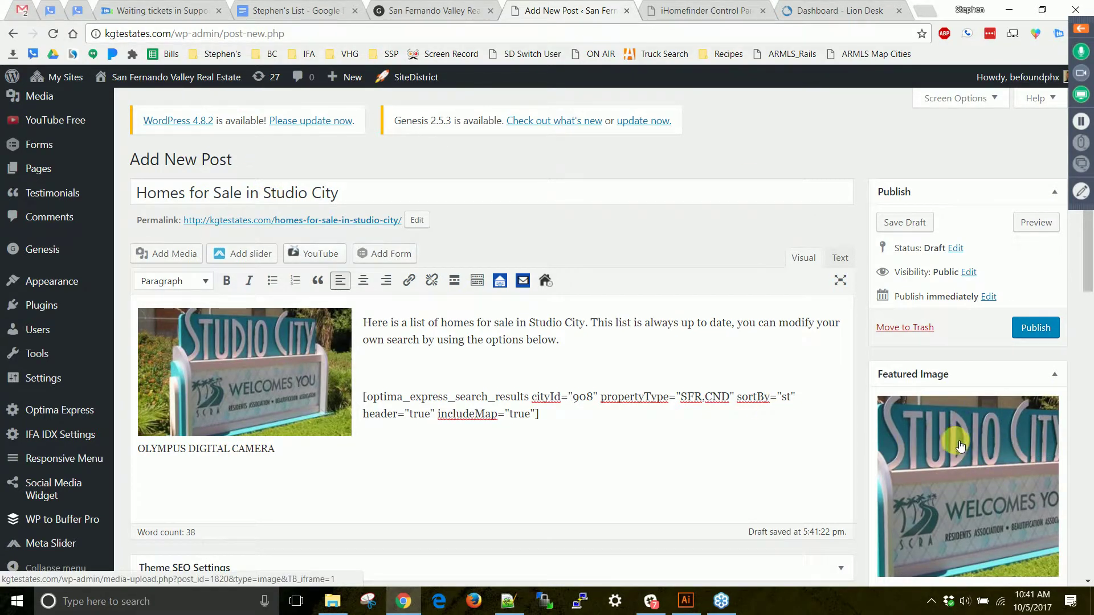
Create a new post category named "Studio City" without a parent category.
scroll(951, 387, "down", 1)
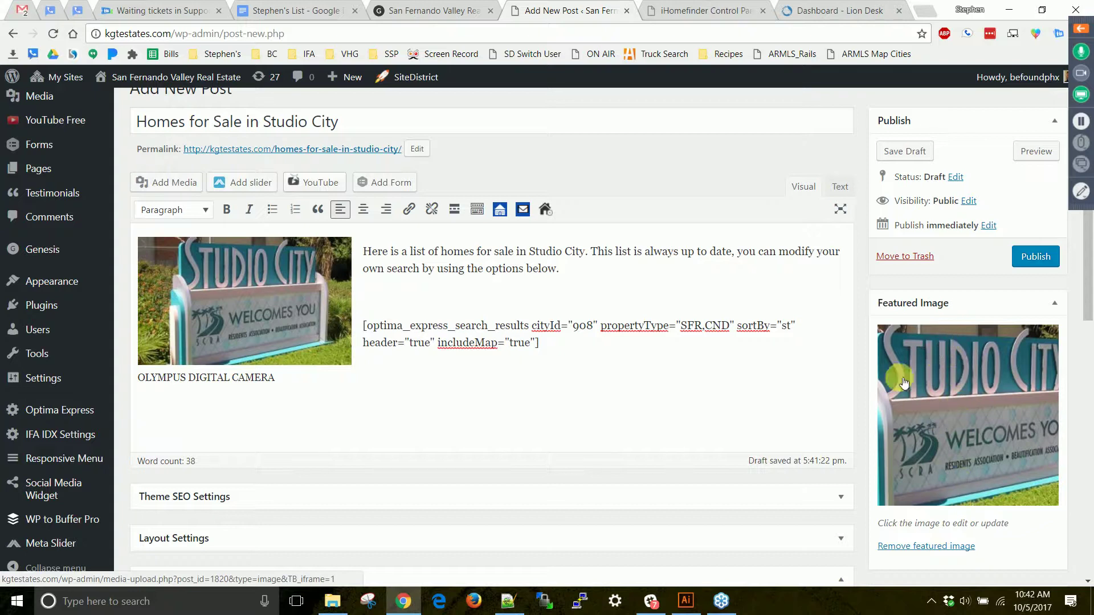
scroll(921, 417, "down", 4)
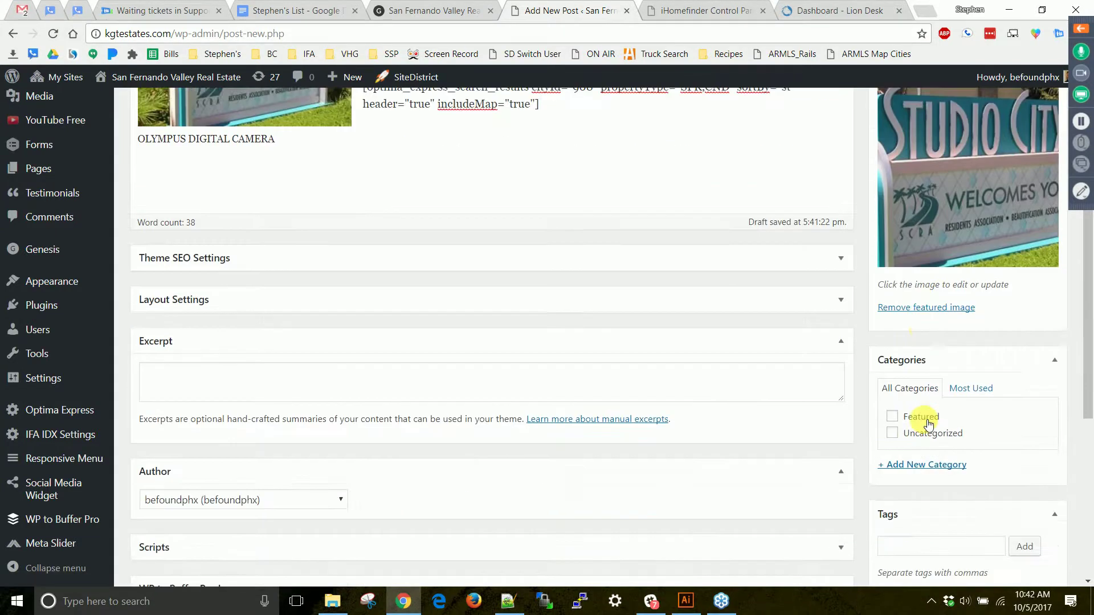
scroll(922, 417, "down", 1)
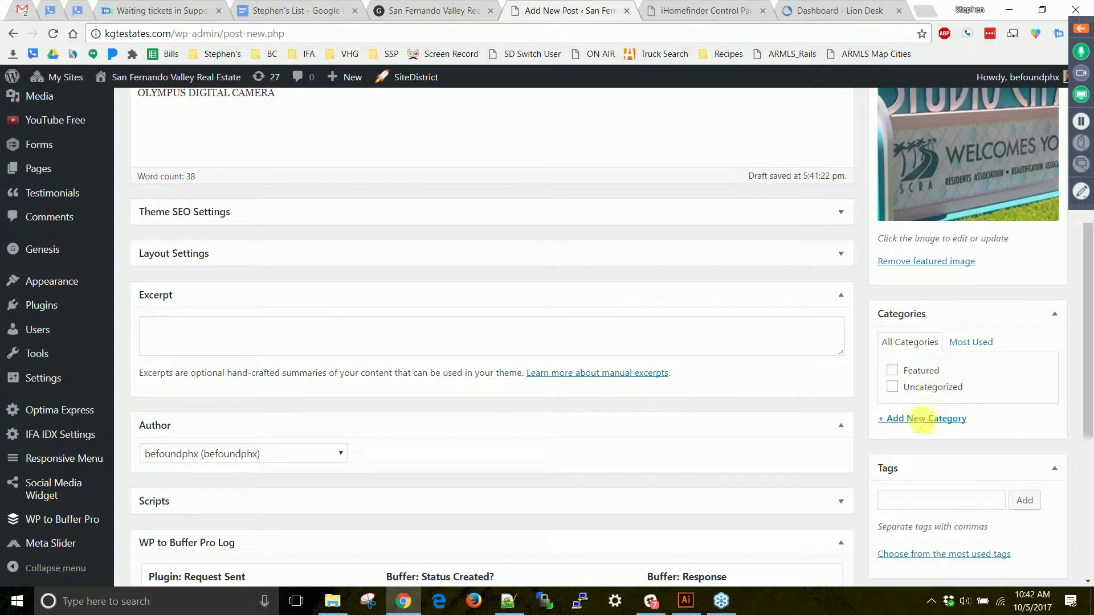
left_click(926, 422)
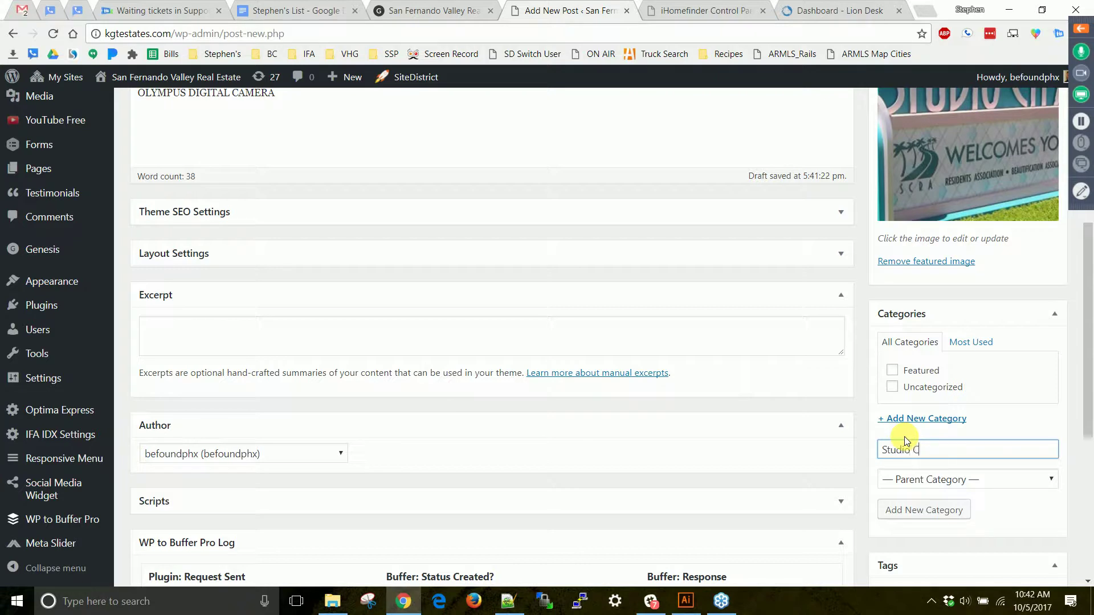
left_click(911, 509)
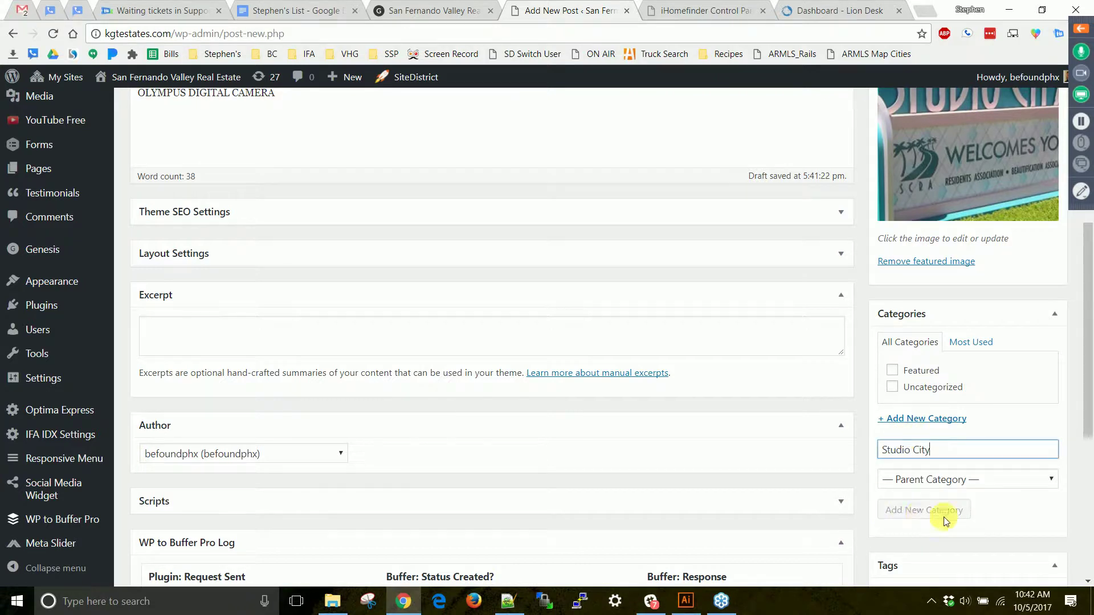
Preview the post, decline the email updates sign-up, and review the intro text, image, map and listings.
scroll(727, 374, "up", 6)
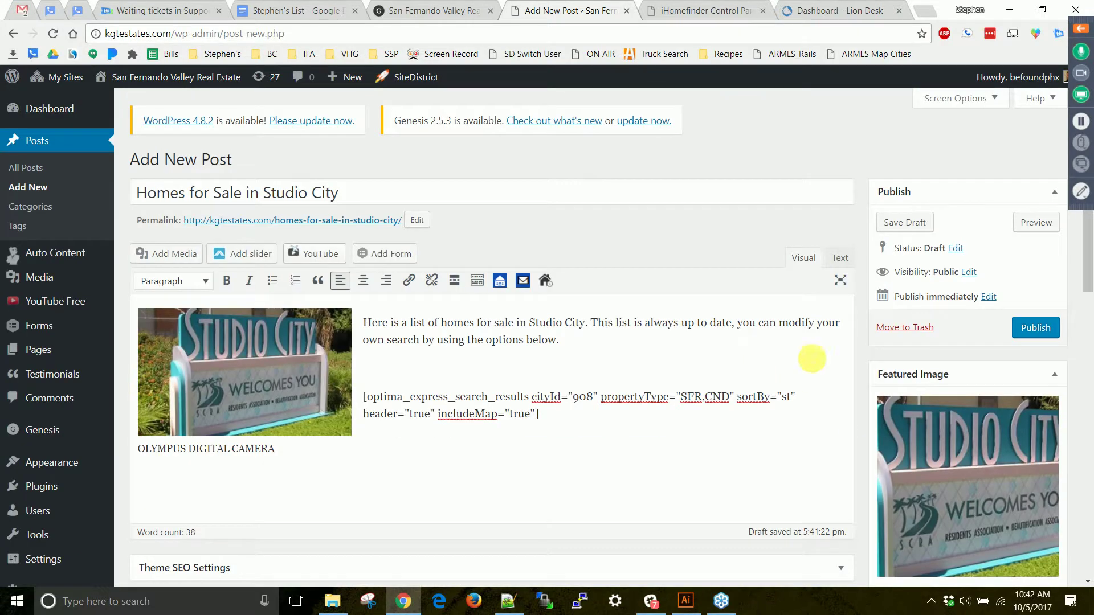
left_click(1040, 225)
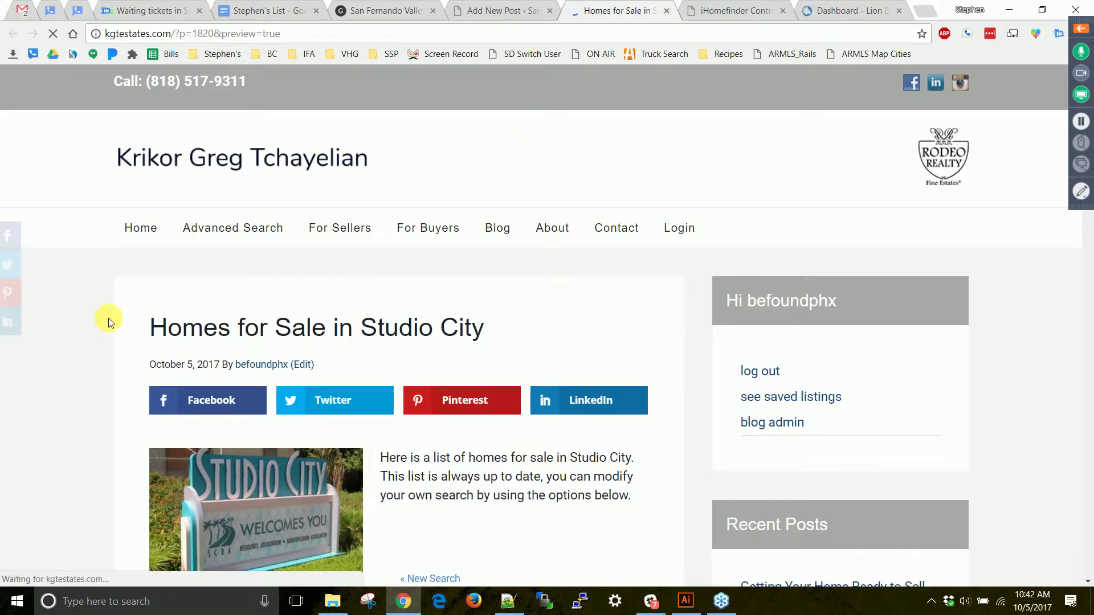
scroll(108, 318, "down", 1)
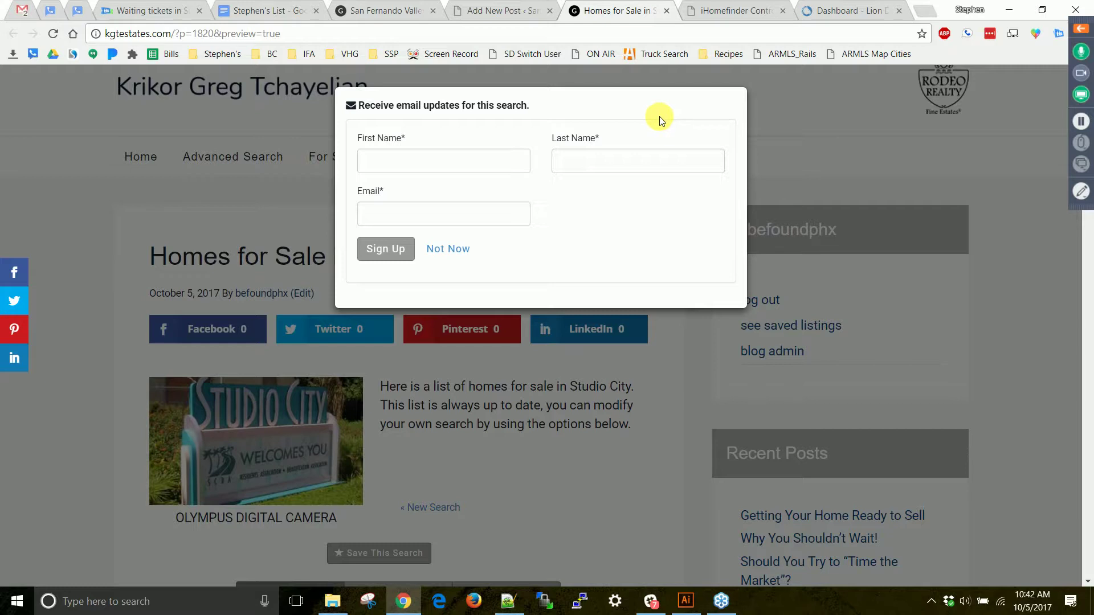
left_click(461, 258)
scroll(559, 247, "down", 5)
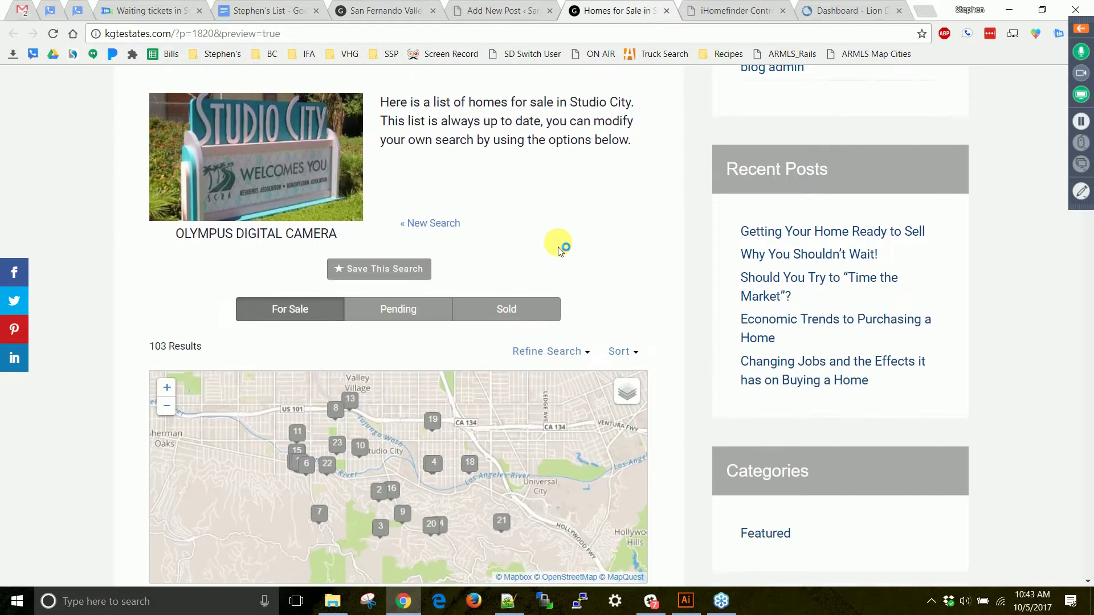
scroll(513, 248, "up", 3)
left_click_drag(393, 243, 672, 293)
scroll(655, 296, "down", 6)
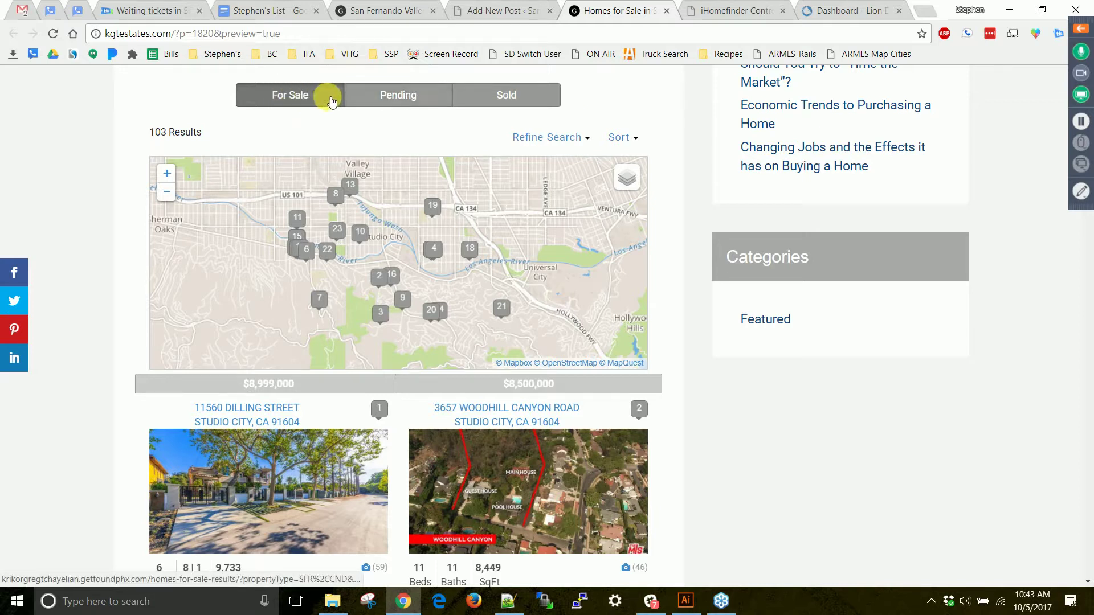
Show the sold properties in the previewed Studio City search and decline the email updates sign-up.
left_click(524, 103)
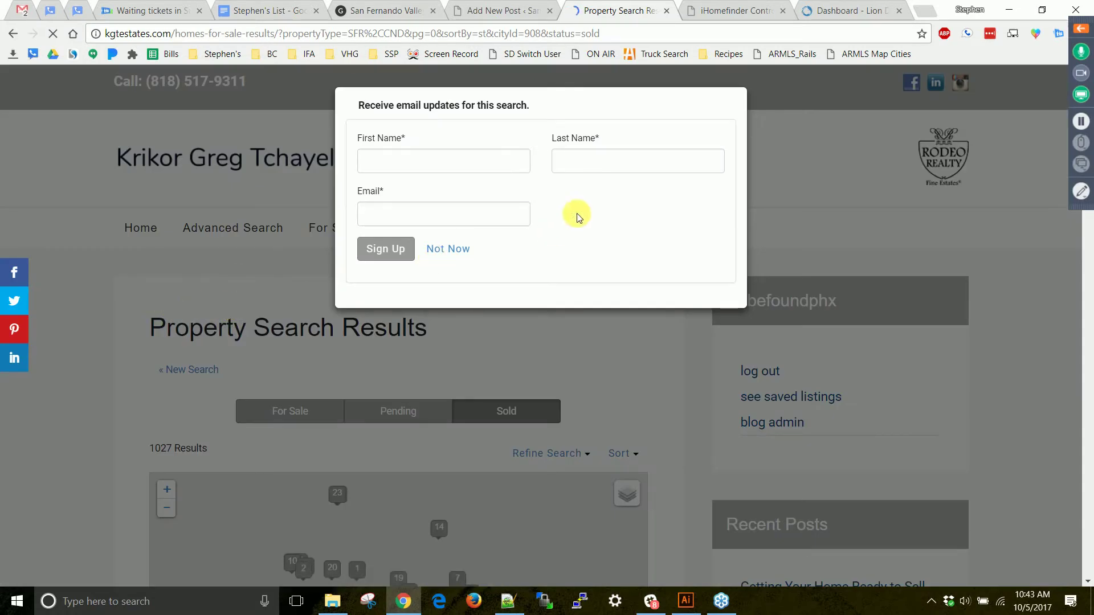
scroll(578, 217, "down", 5)
left_click(457, 253)
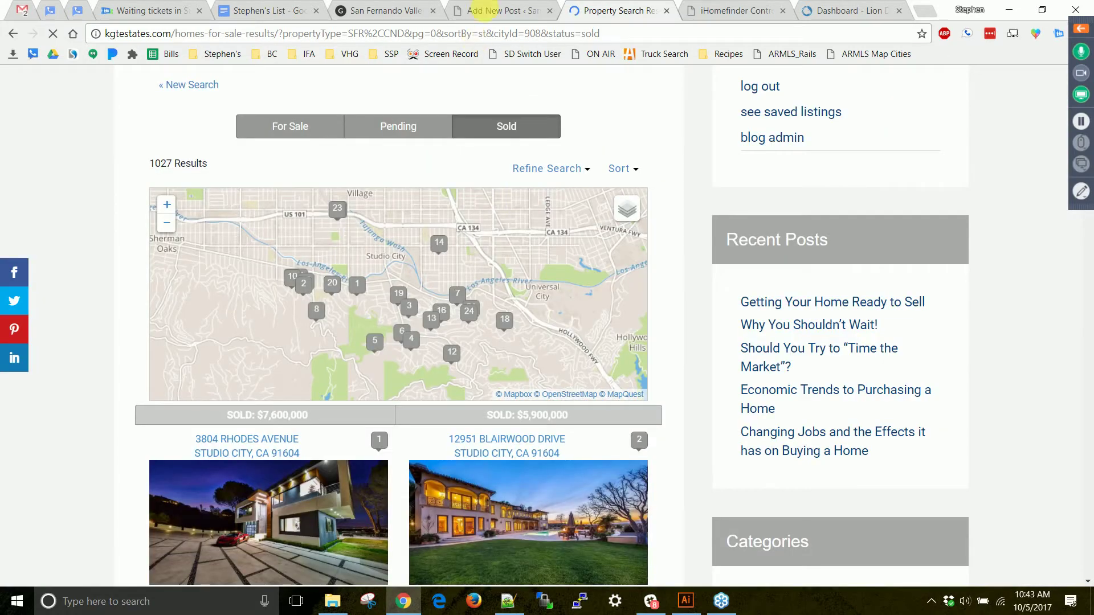
Return to the post editor and publish the Studio City post.
left_click(509, 9)
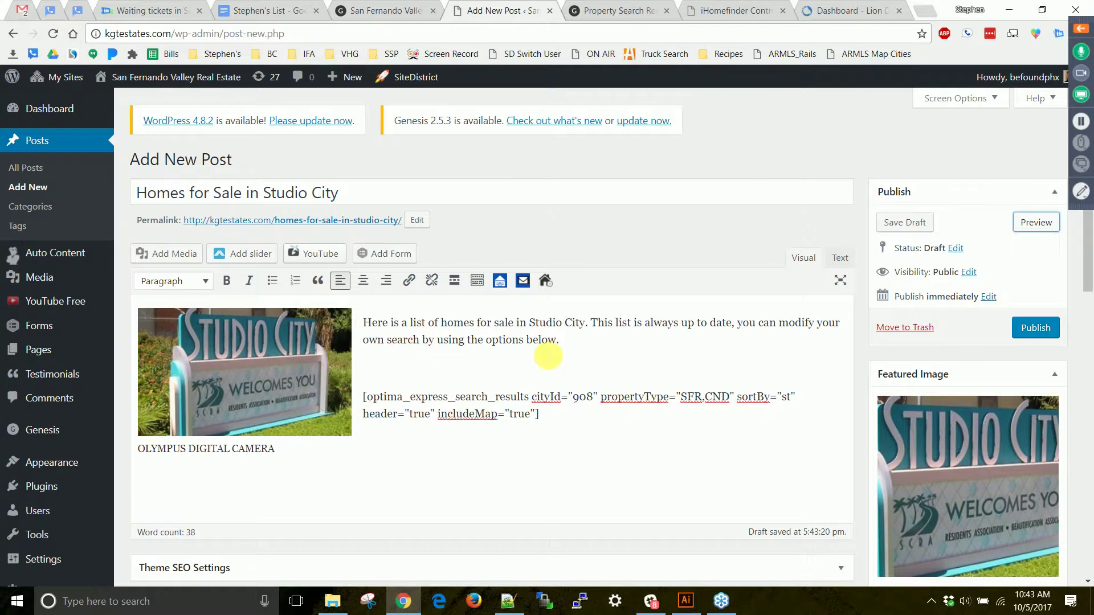
left_click(598, 347)
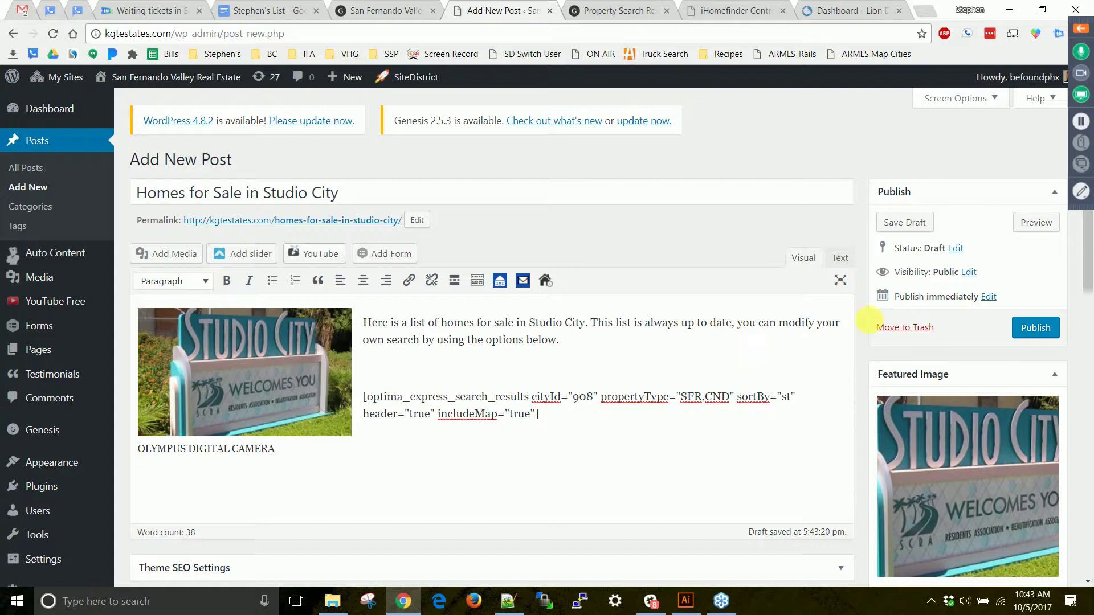
left_click(1036, 328)
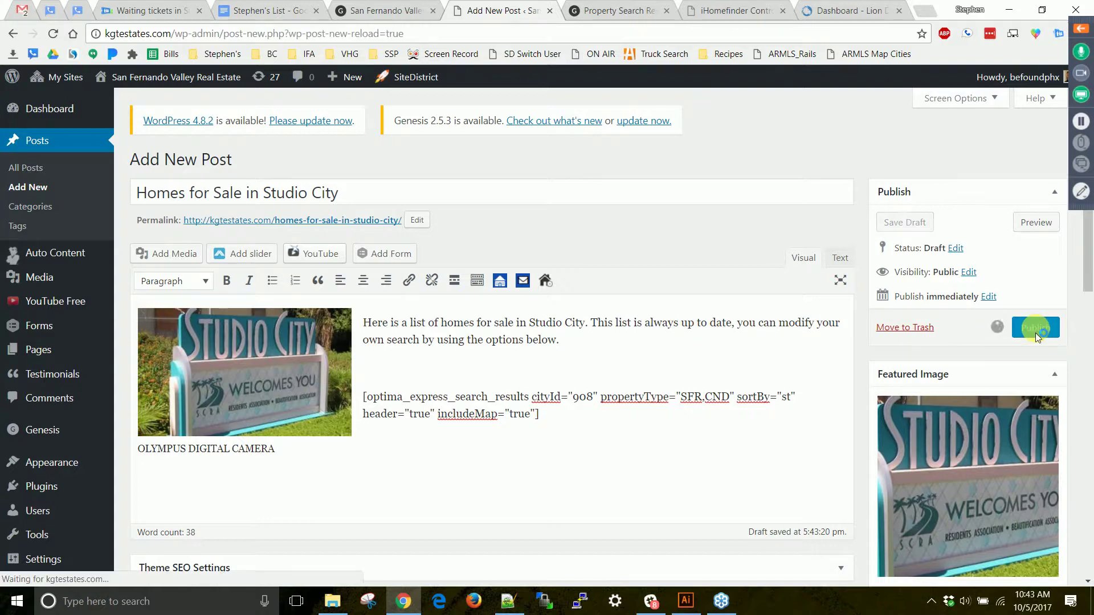
Open the business's Facebook page from the website's homepage and check the post's publishing status in the editor.
left_click(405, 9)
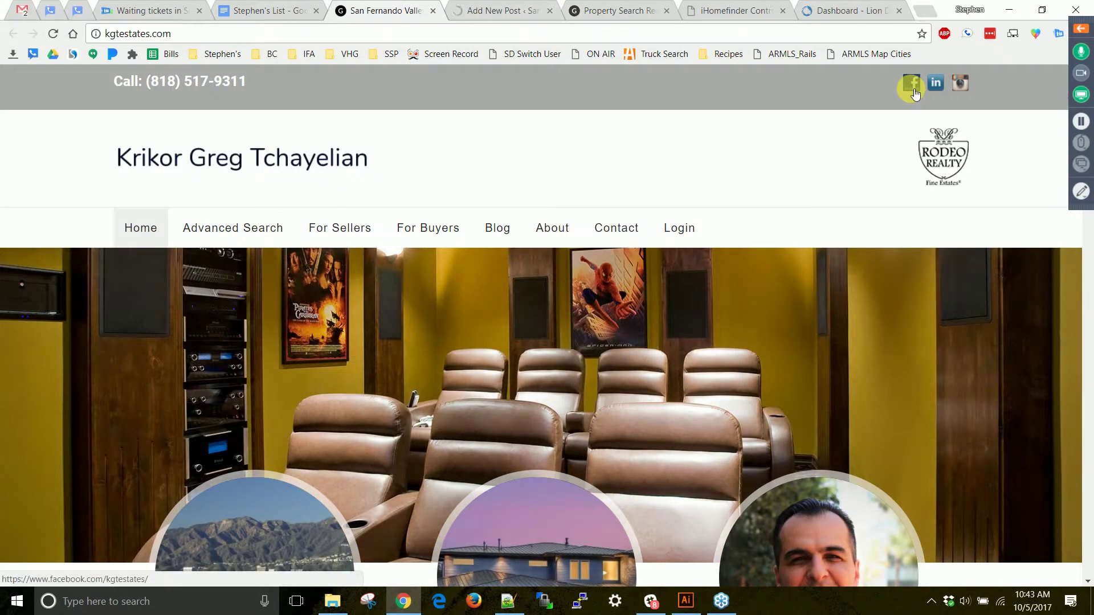
left_click(913, 92)
left_click(557, 11)
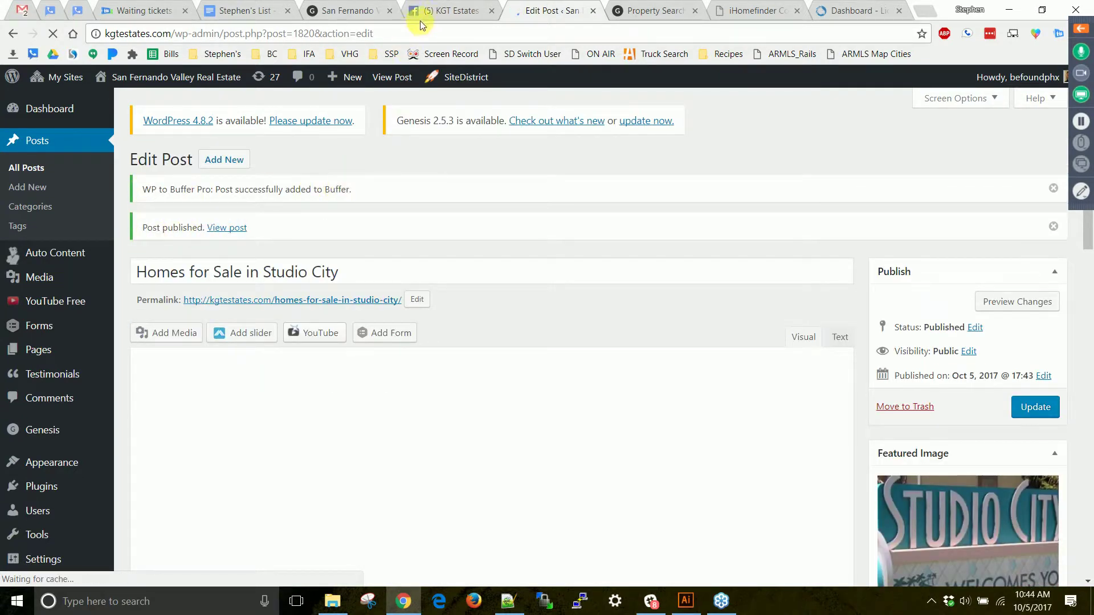
left_click(437, 13)
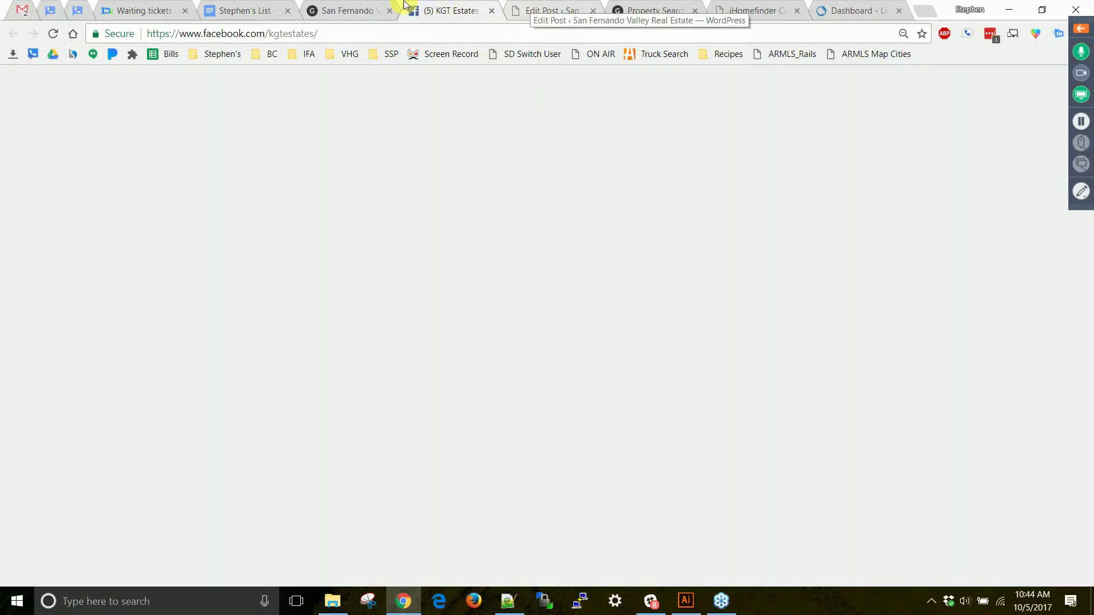
right_click(450, 14)
left_click(448, 16)
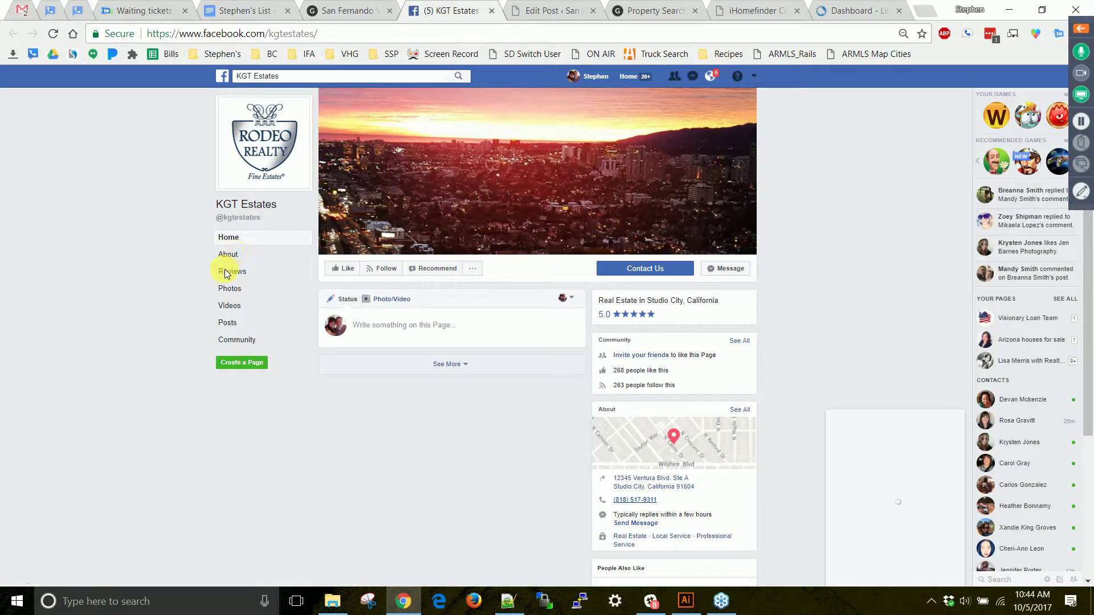
Look through the Facebook page's posts for the shared Studio City post, closing the chat window.
left_click(231, 323)
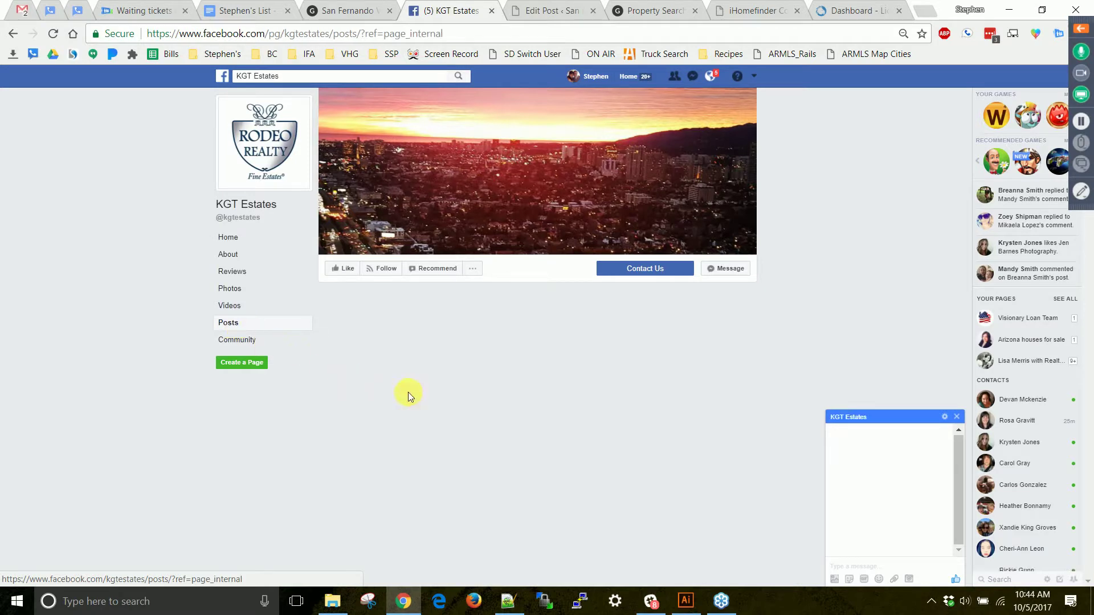
left_click(957, 417)
scroll(271, 351, "down", 1)
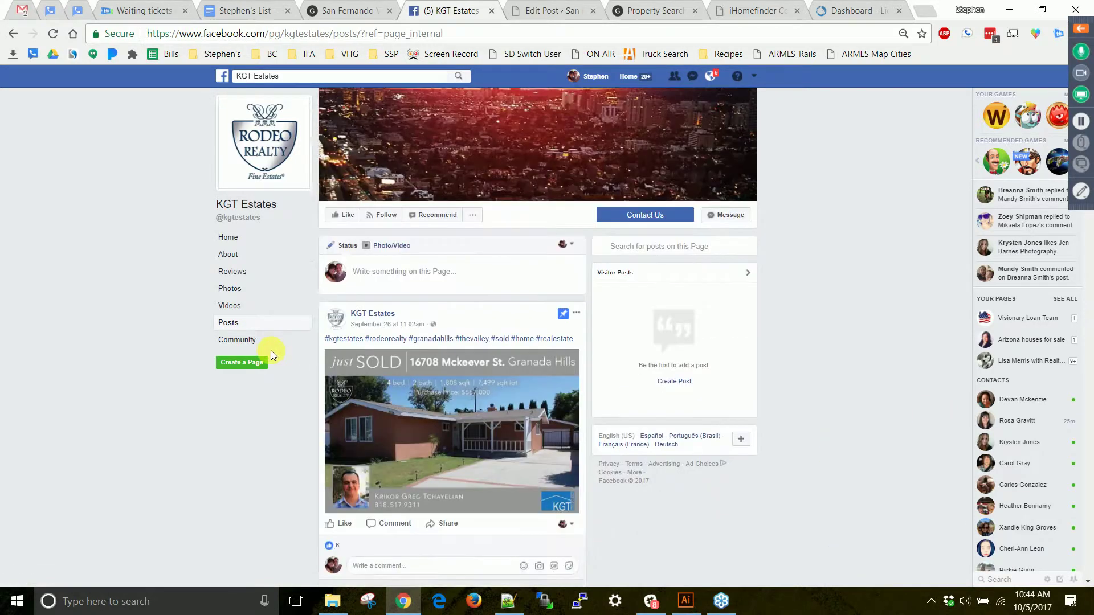
scroll(271, 350, "down", 5)
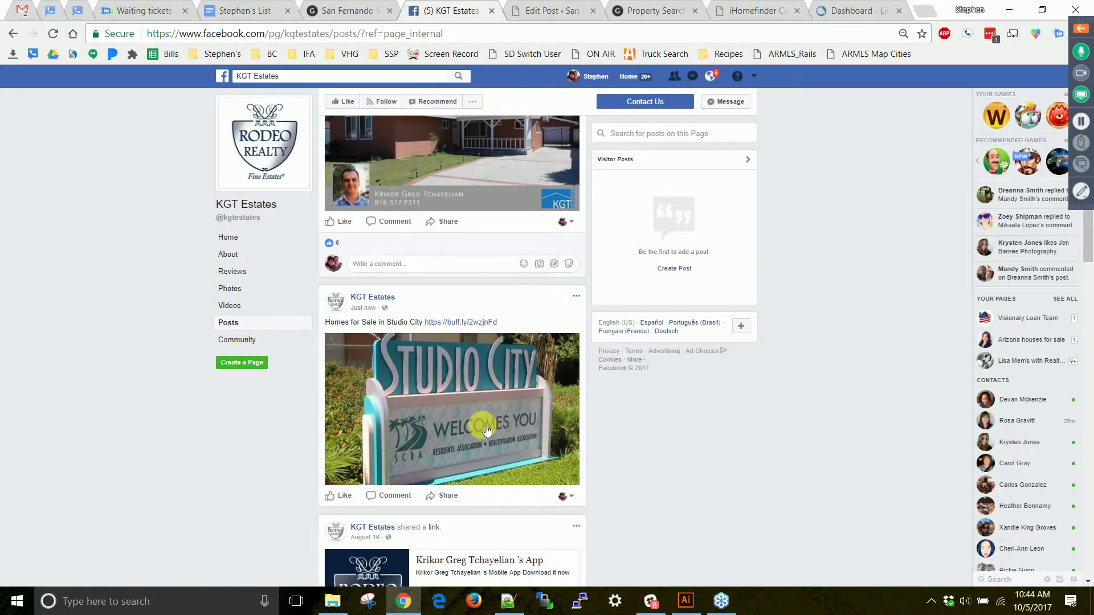
Open the shared post's link from Facebook, decline the email updates sign-up, and review the live listings and sidebar categories.
middle_click(468, 323)
left_click(493, 12)
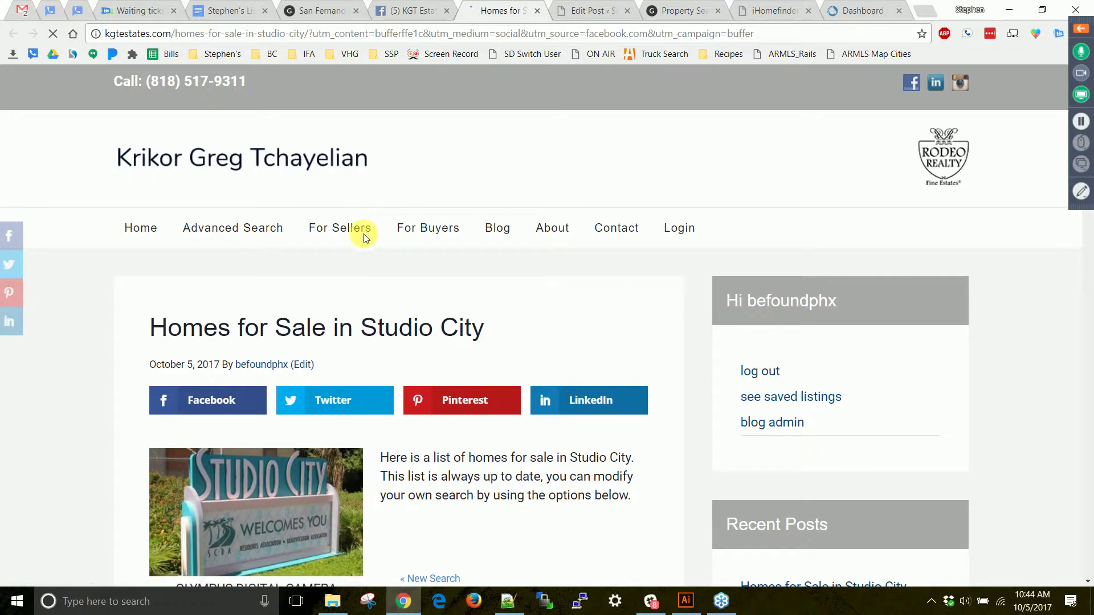
scroll(363, 234, "down", 1)
scroll(455, 251, "down", 3)
left_click(450, 249)
scroll(664, 263, "down", 5)
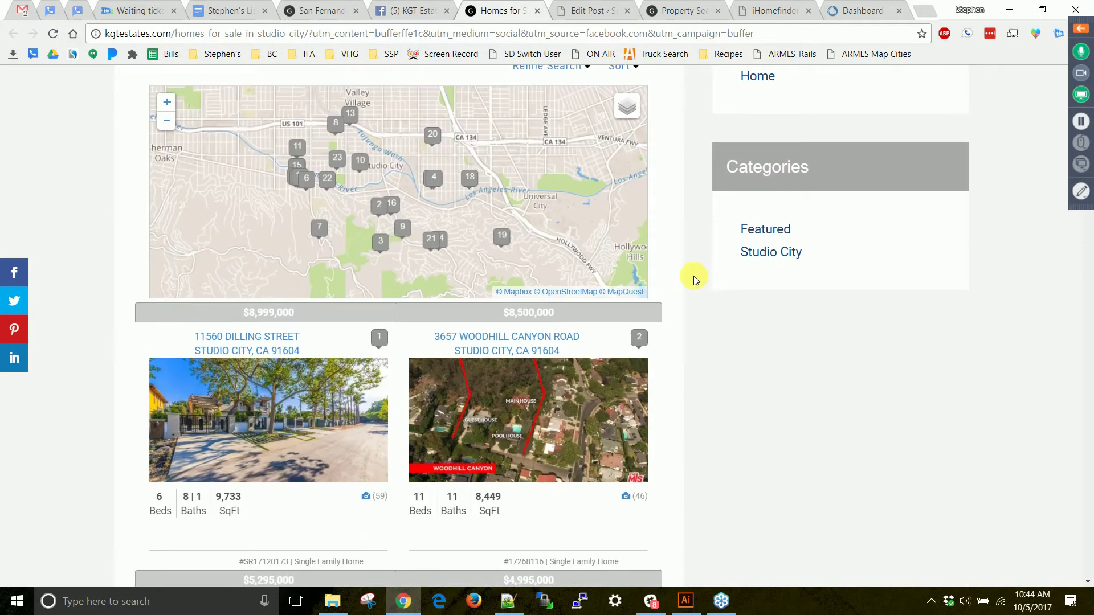
Close the live Studio City post and review the post's title in the WordPress editor.
scroll(692, 277, "up", 8)
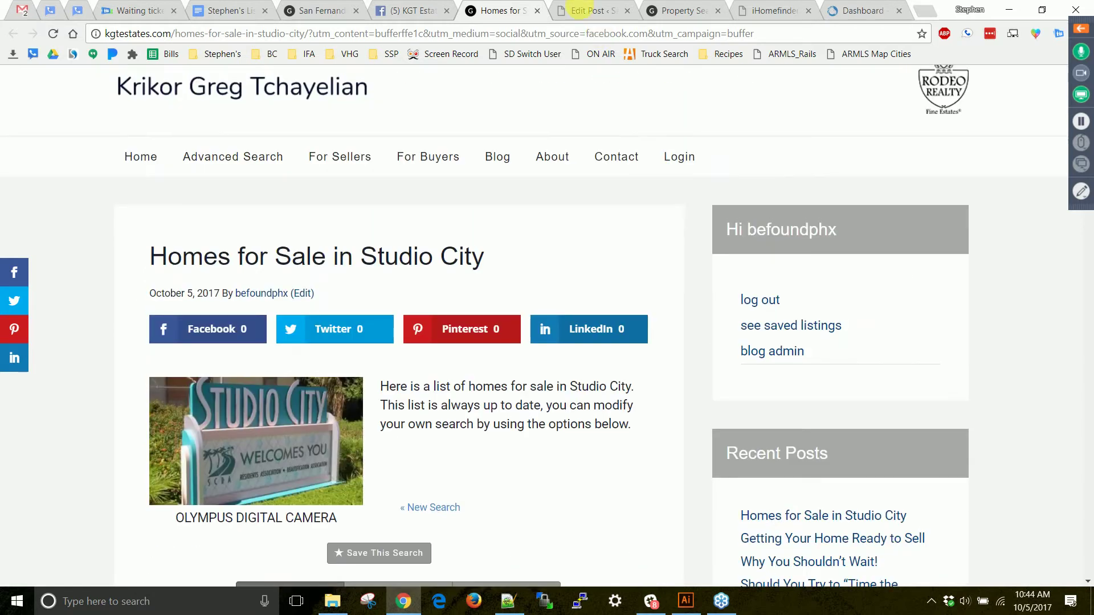
left_click(537, 12)
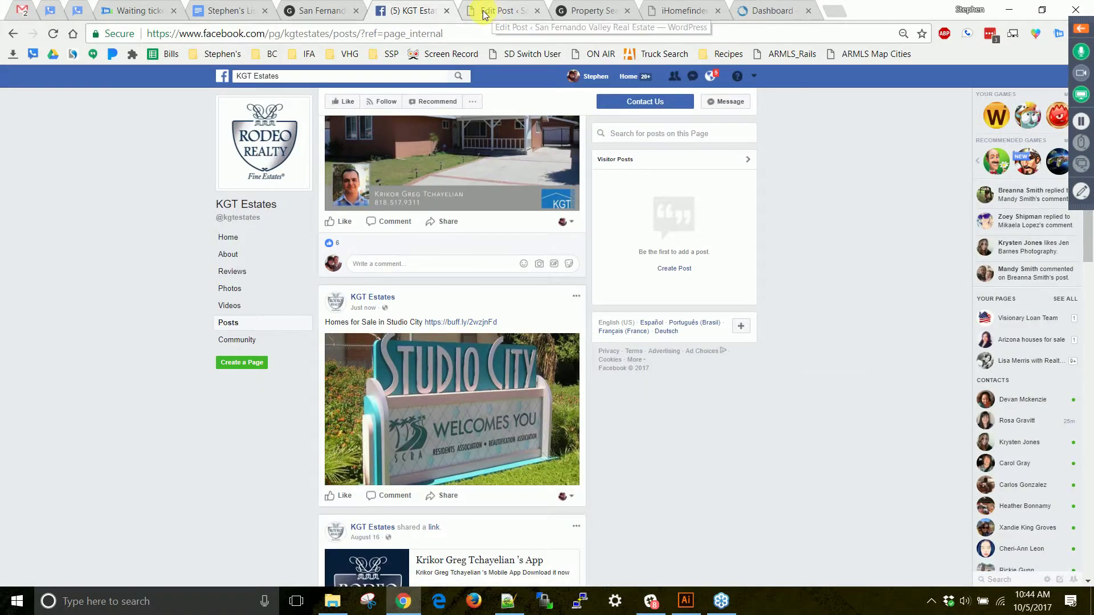
left_click(466, 12)
left_click_drag(137, 261, 410, 262)
left_click(411, 265)
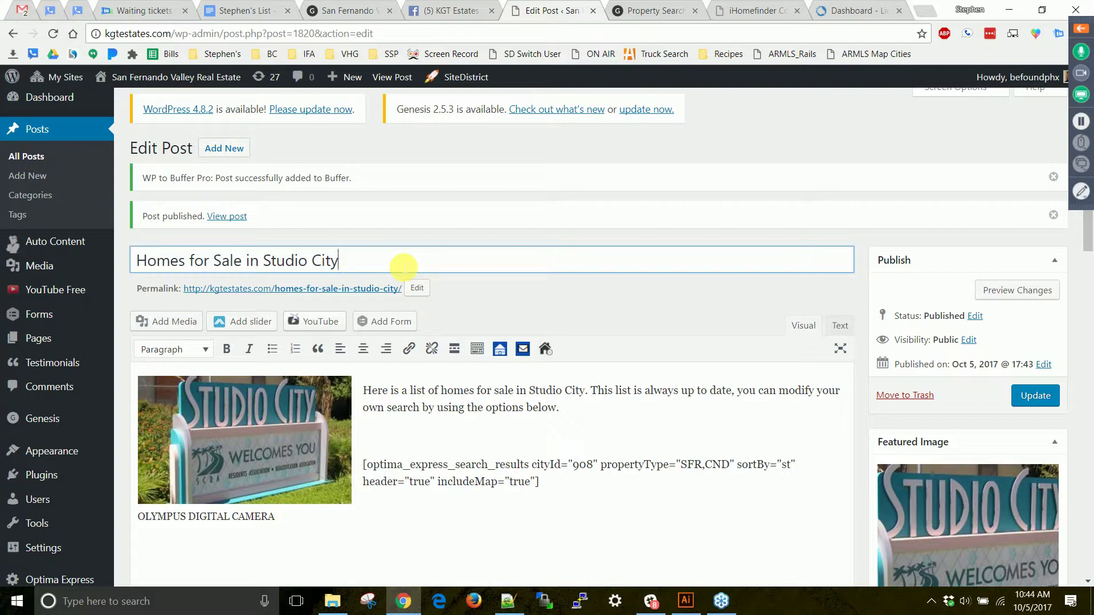
Open the website's blog page from the homepage and check how the Studio City post is listed.
left_click(629, 10)
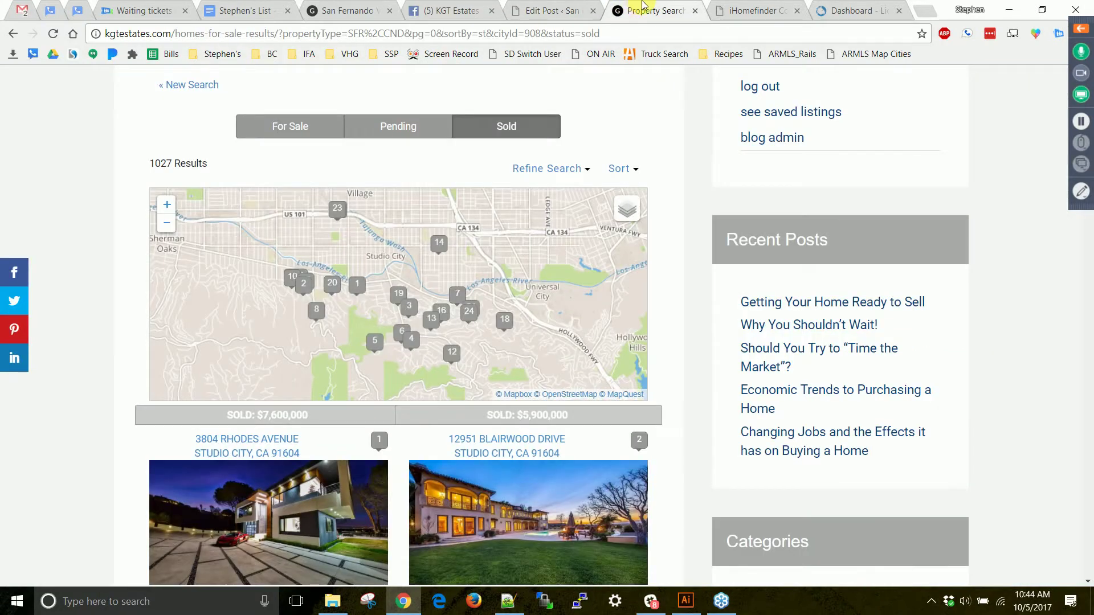
left_click(359, 7)
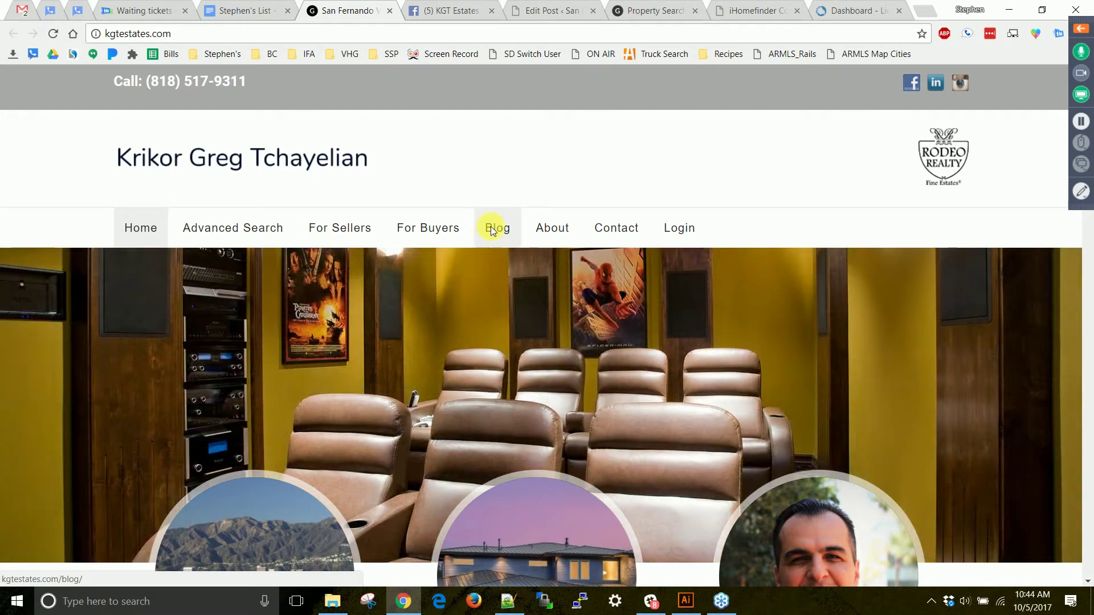
left_click(491, 227)
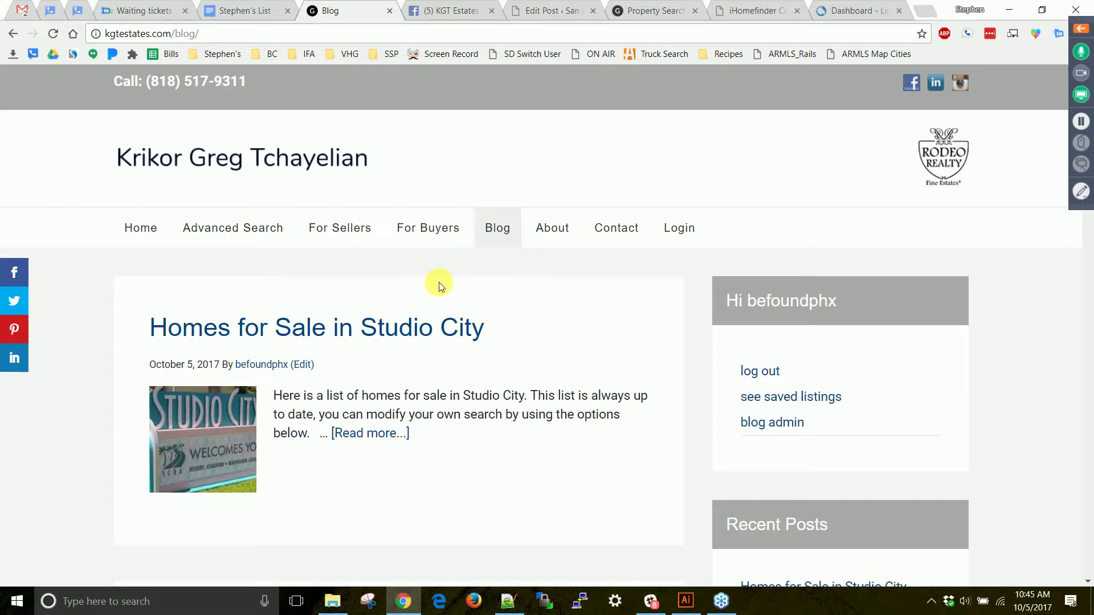
scroll(433, 371, "down", 4)
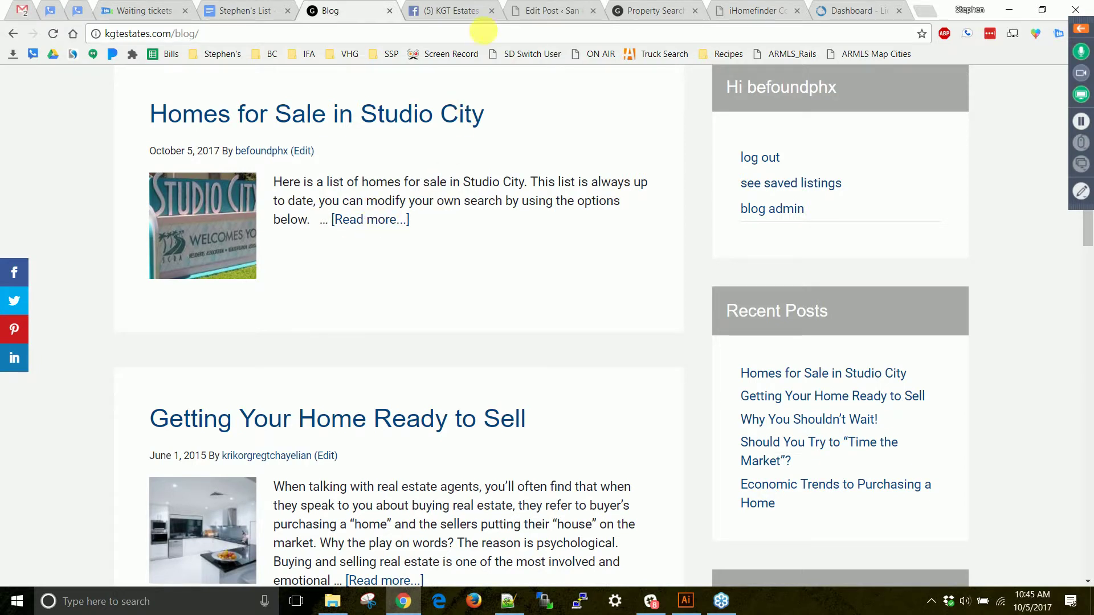
Look over the open post editor, property search results and the Studio City share on Facebook.
left_click(471, 8)
left_click(552, 9)
left_click(658, 8)
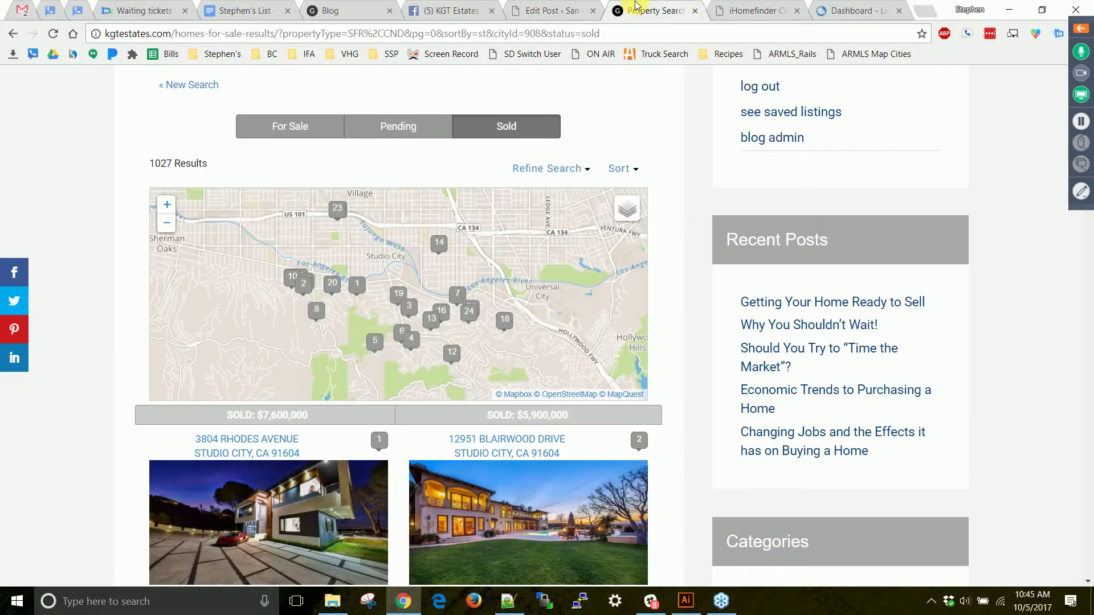
left_click(484, 9)
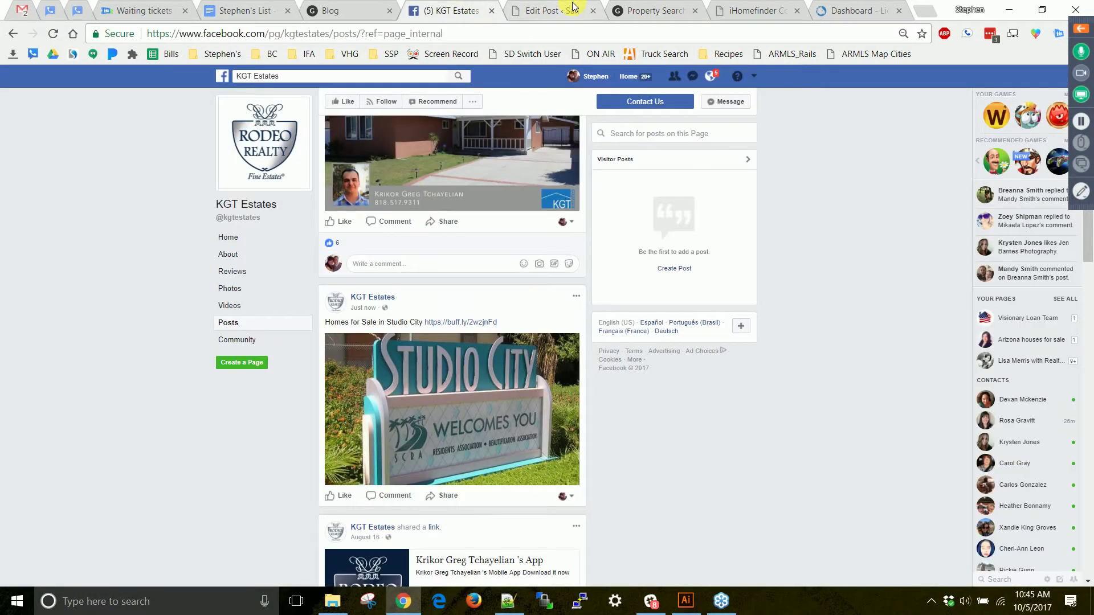
Return to the post editor and open the post's IFA IDX email in the CRM with the Default template.
left_click(552, 10)
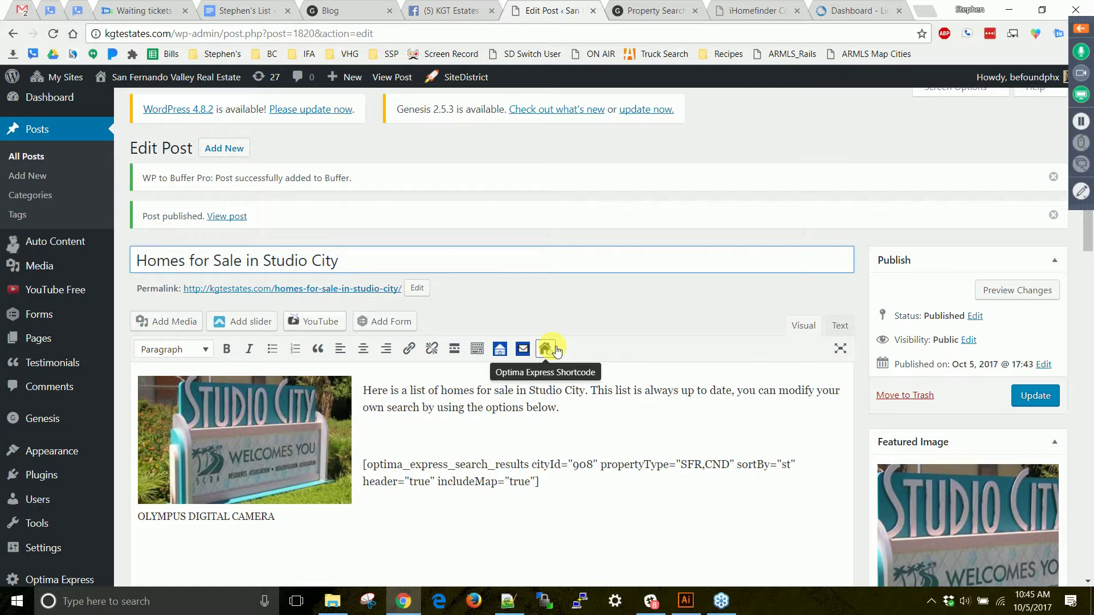
left_click(528, 352)
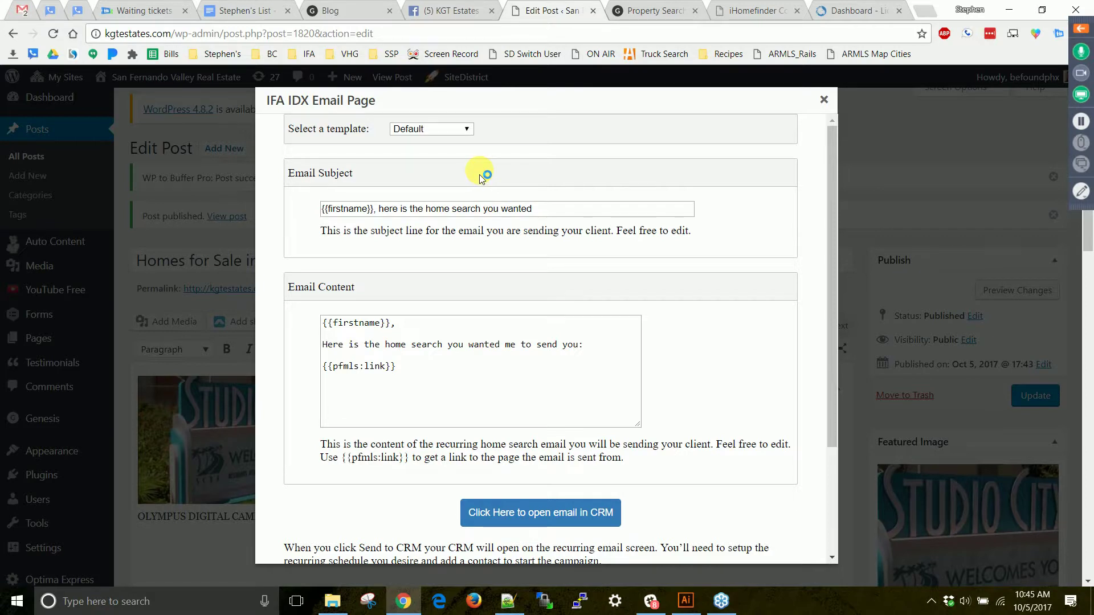
left_click(581, 516)
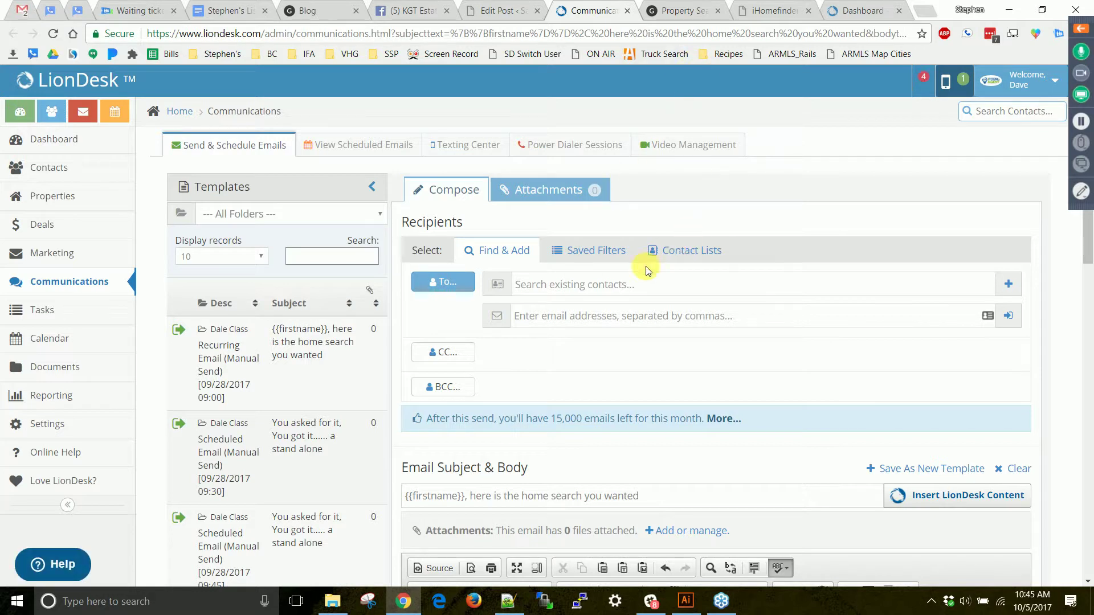
Search the existing contacts by first name and add the matching ifoundagent.com contact as the email's recipient.
left_click(617, 287)
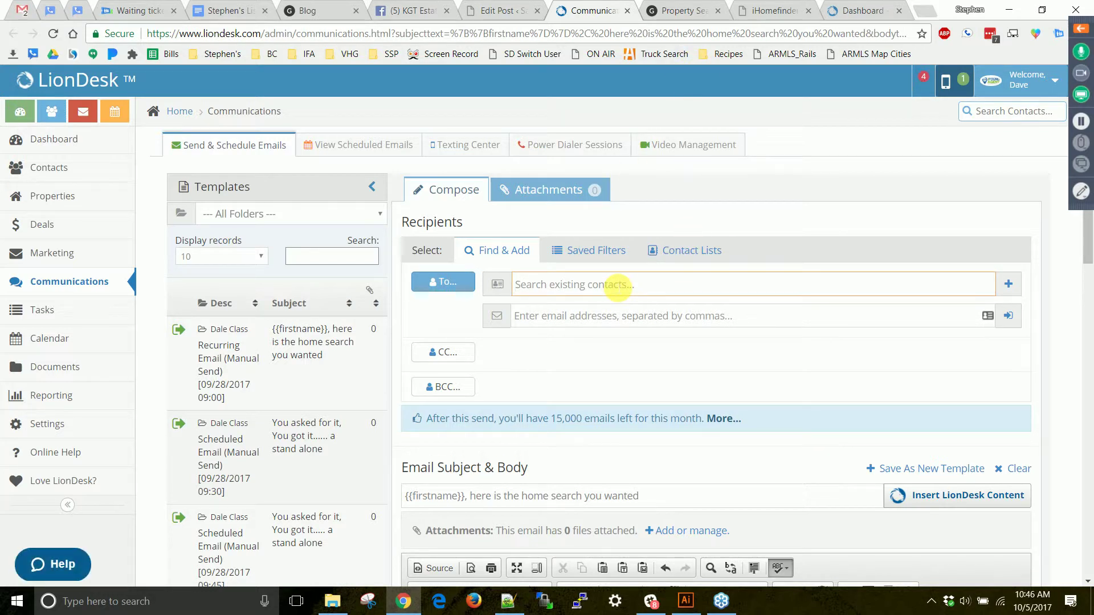
type("stephen")
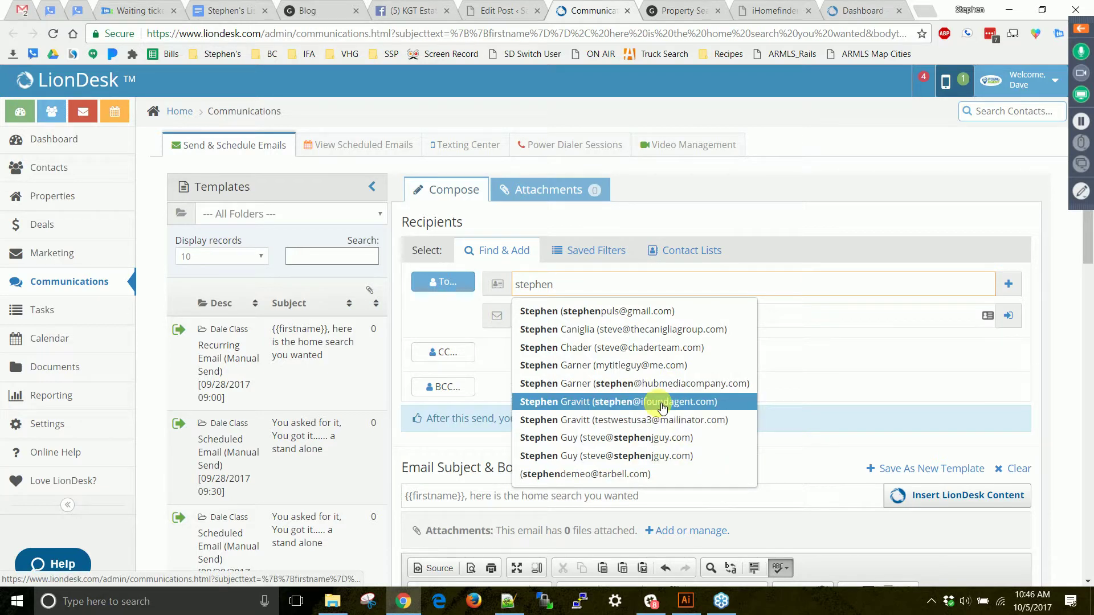
left_click(712, 401)
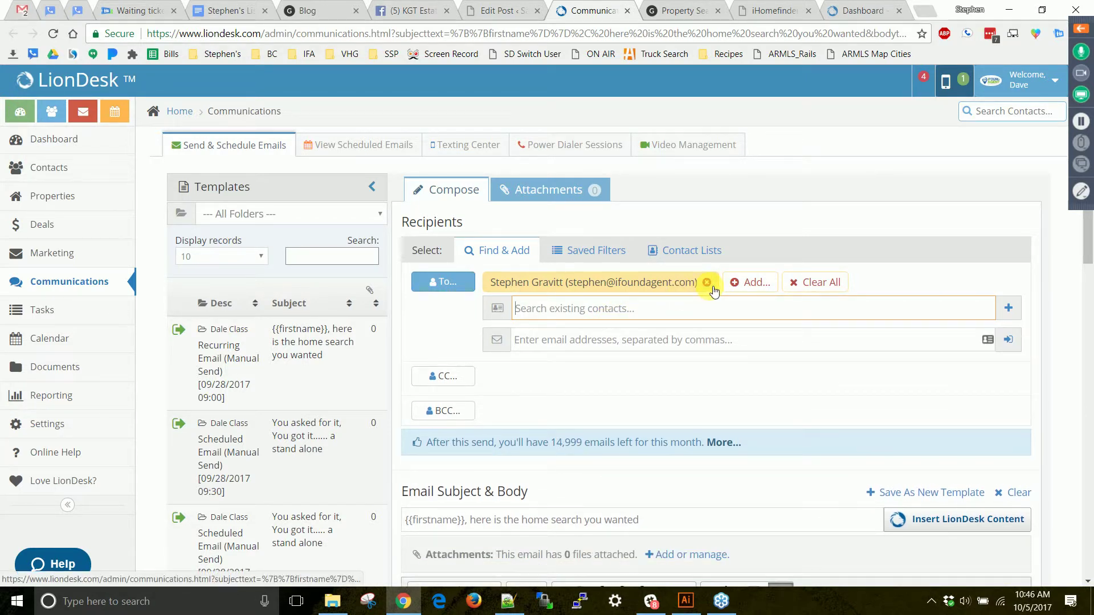
Review the email's subject line, highlighting its {{firstname}} placeholder.
scroll(627, 296, "down", 3)
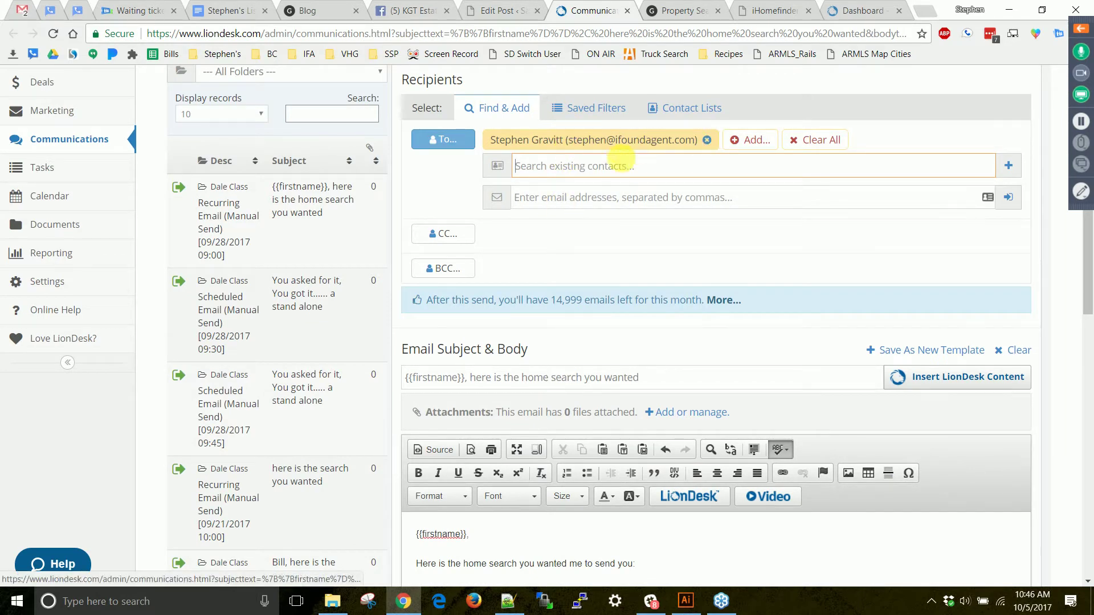
scroll(551, 112, "down", 3)
left_click(456, 235)
left_click(520, 236)
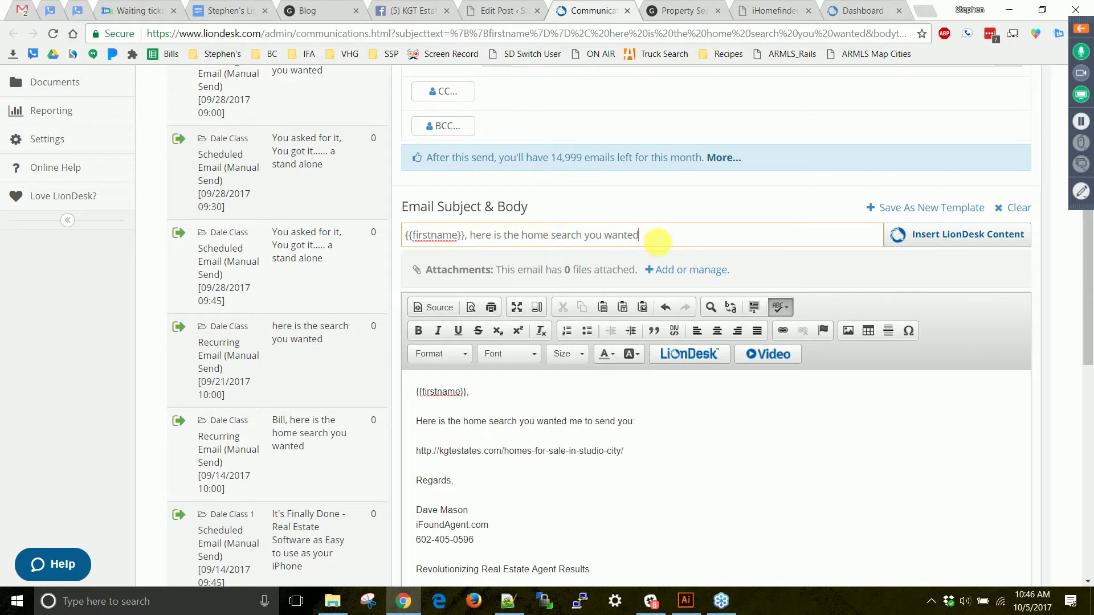
left_click(651, 235)
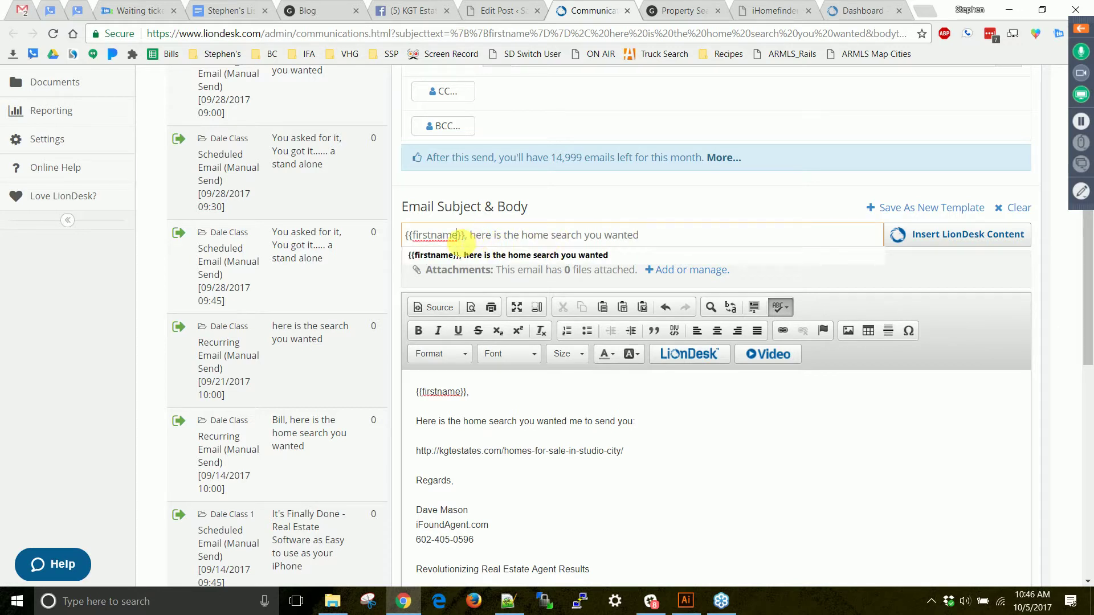
left_click_drag(464, 235, 401, 236)
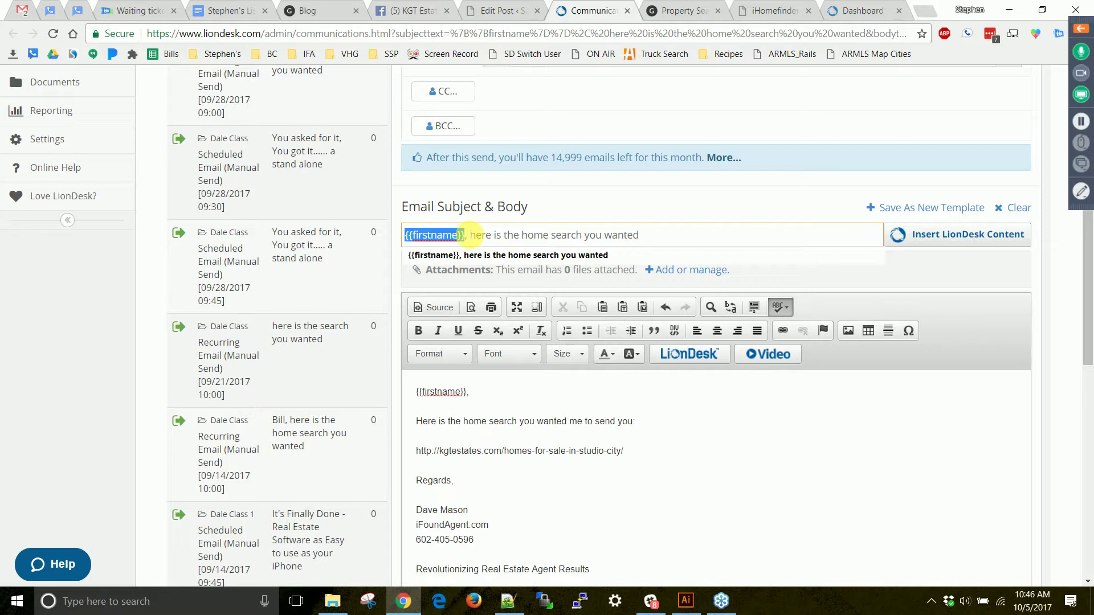
left_click(566, 279)
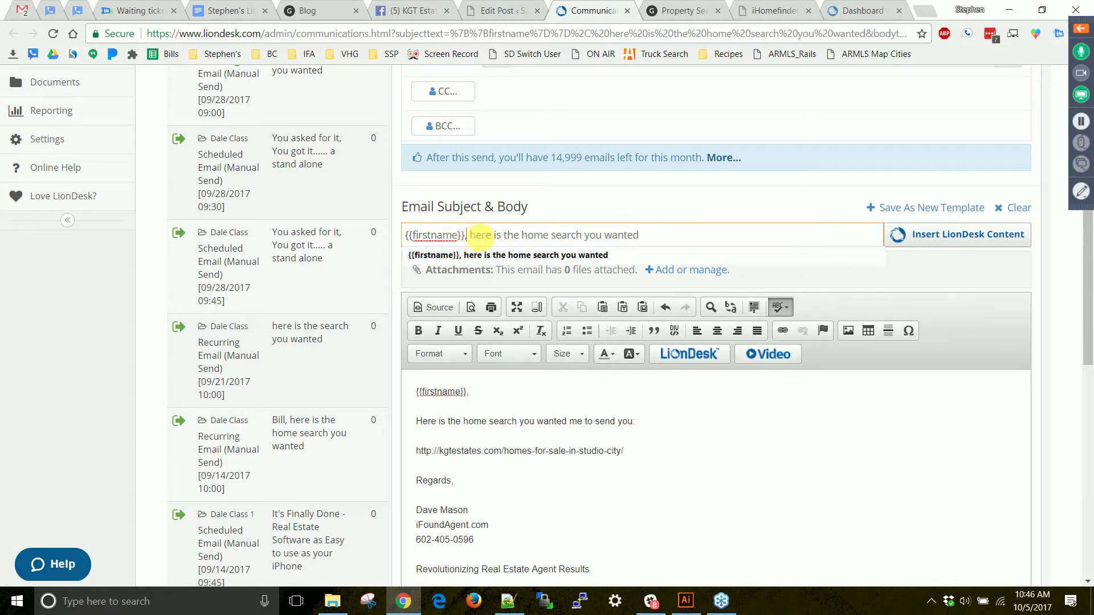
Review the email body's greeting, message, signature block and link to the Studio City post.
scroll(447, 384, "down", 3)
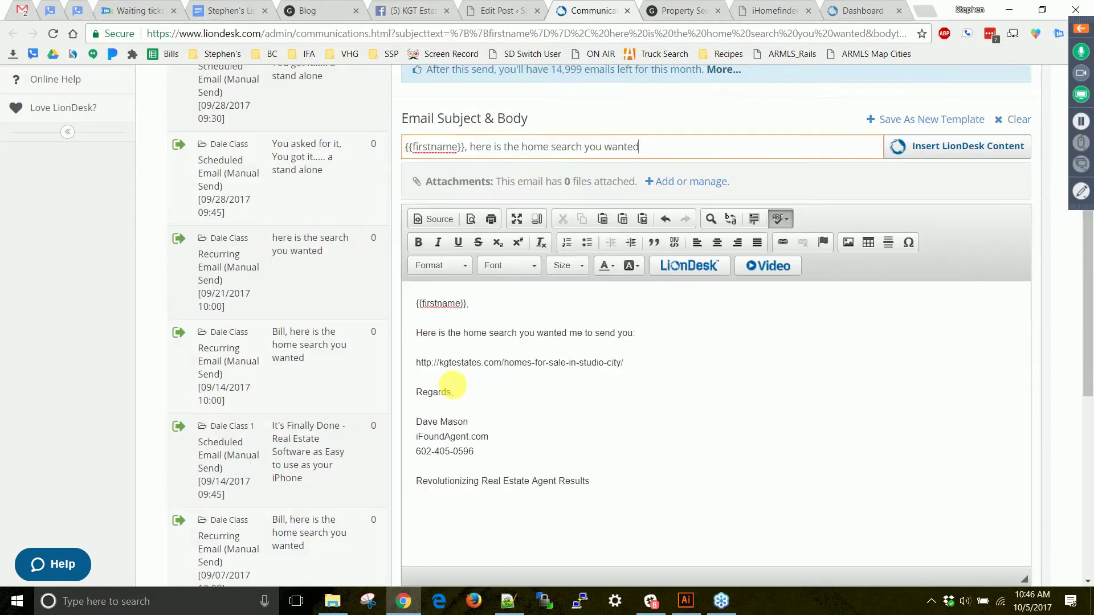
left_click_drag(414, 250, 467, 250)
left_click(482, 279)
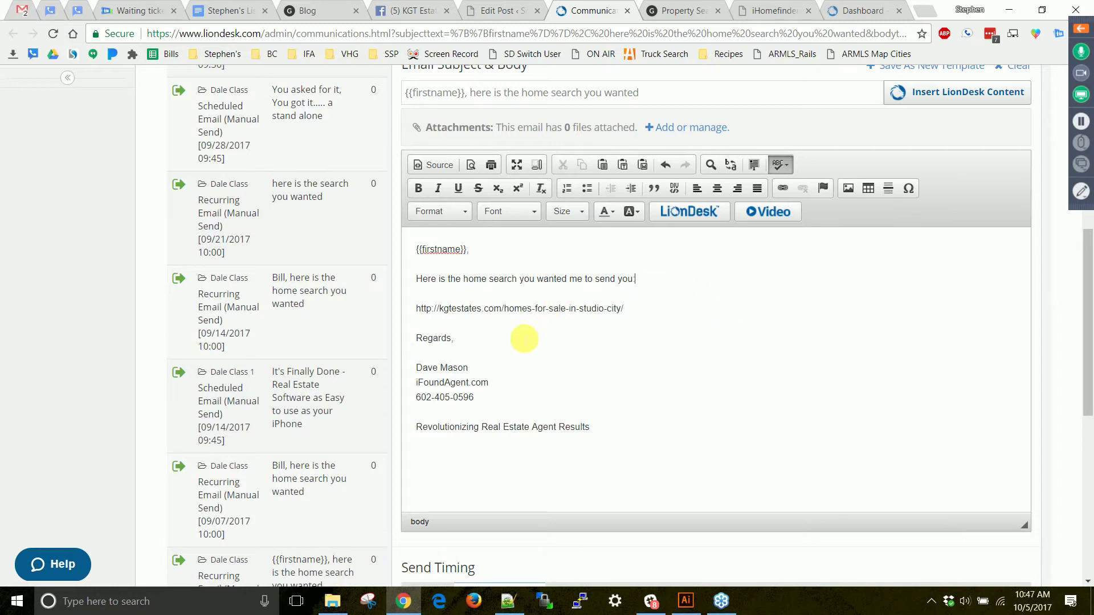
left_click(621, 438)
mouse_move(620, 438)
left_mouse_down()
mouse_move(415, 424)
mouse_move(404, 374)
left_mouse_up()
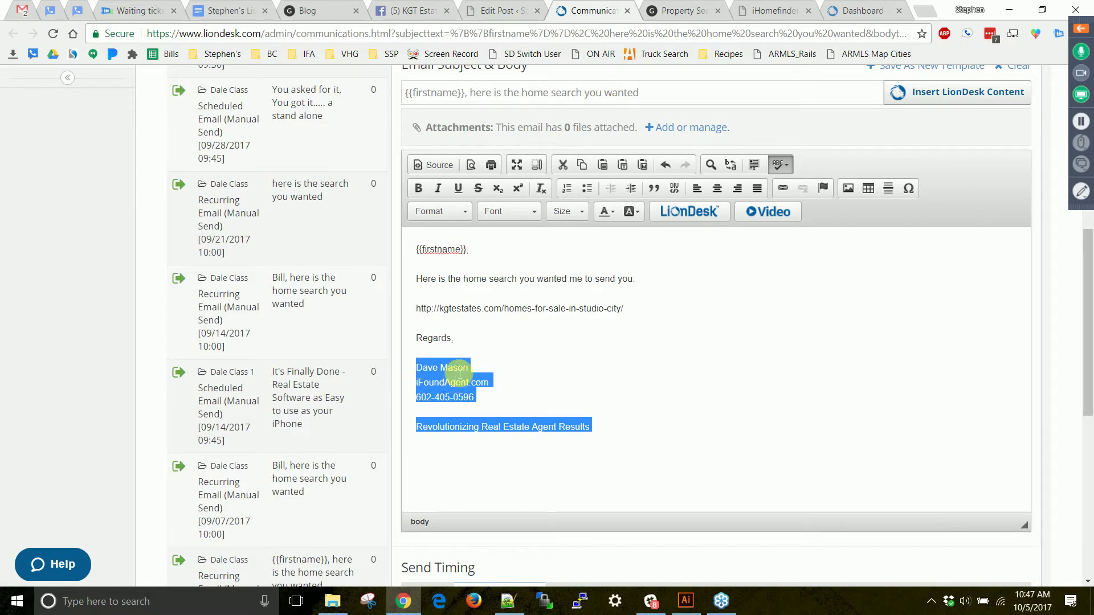
left_click(459, 367)
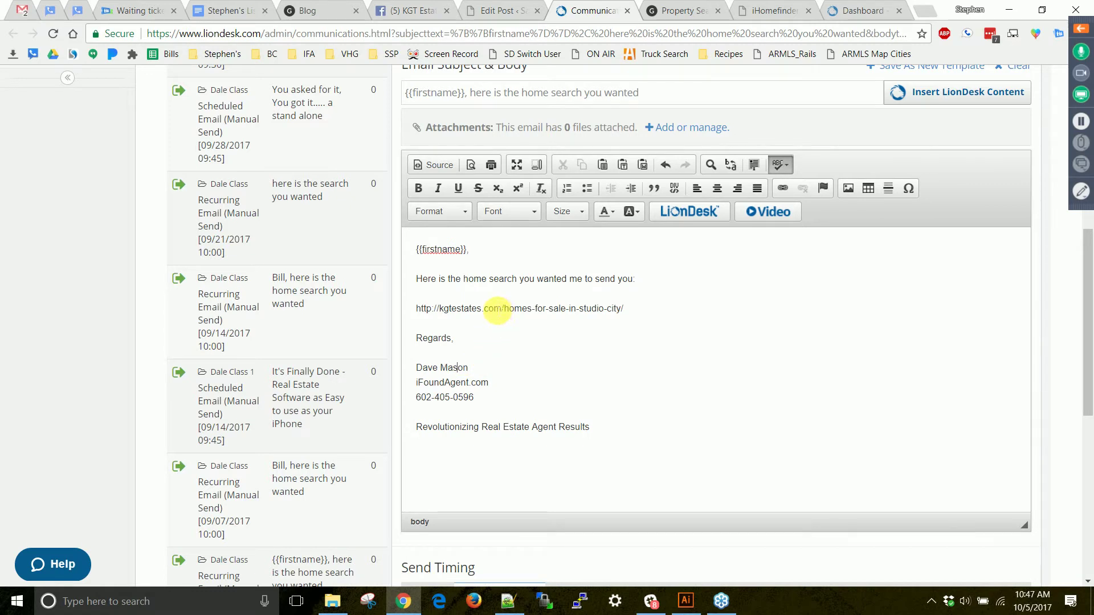
left_click_drag(663, 312, 424, 318)
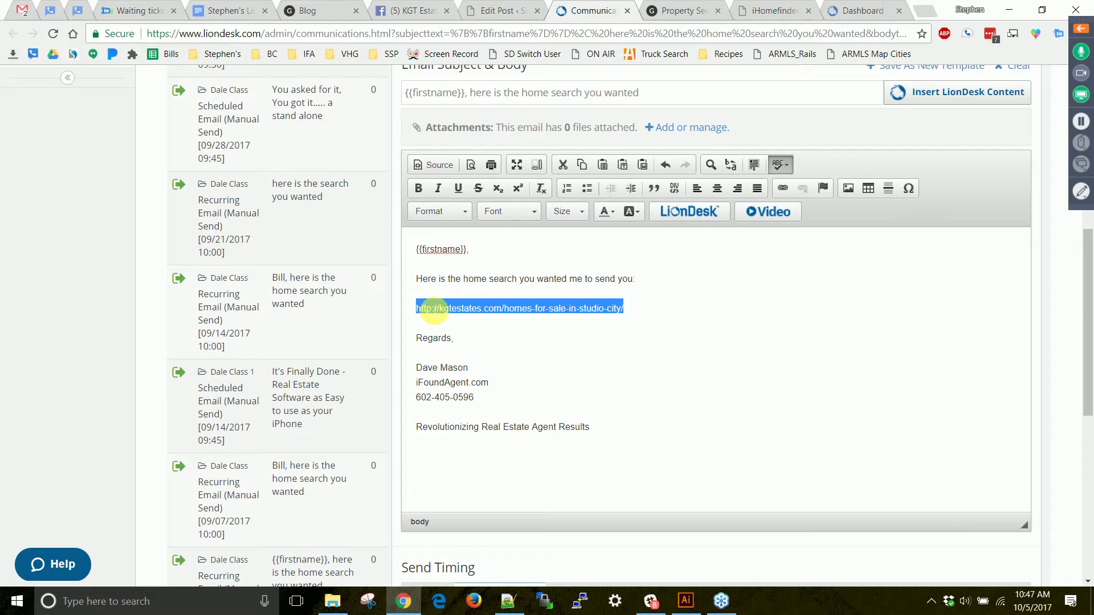
Set the email's send timing to Recurring, starting on 10/05/2017 at 9:00 am.
scroll(564, 308, "down", 2)
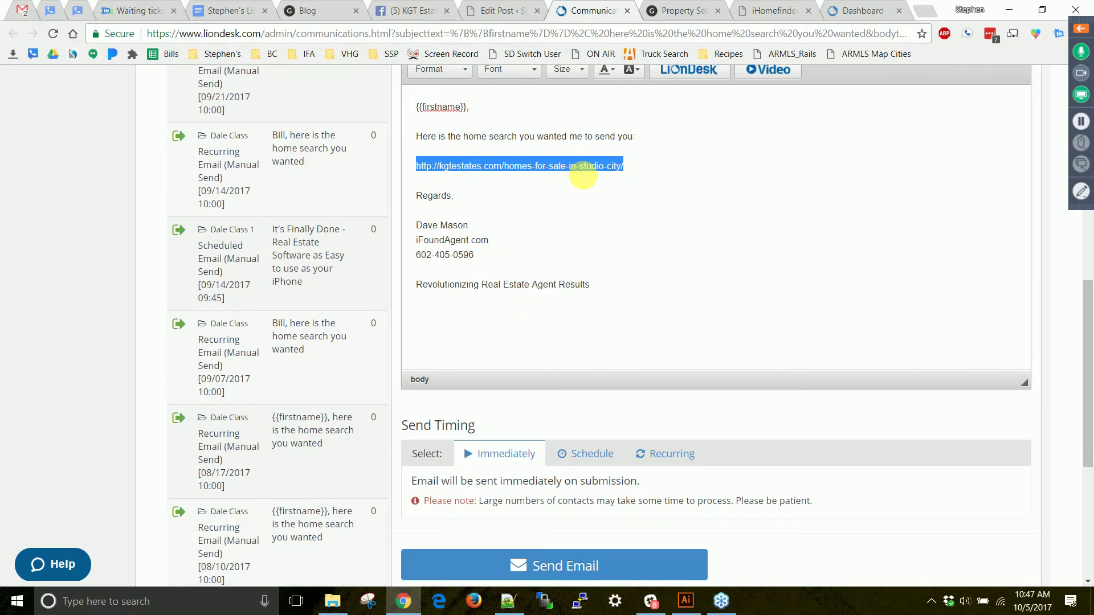
scroll(627, 282, "down", 5)
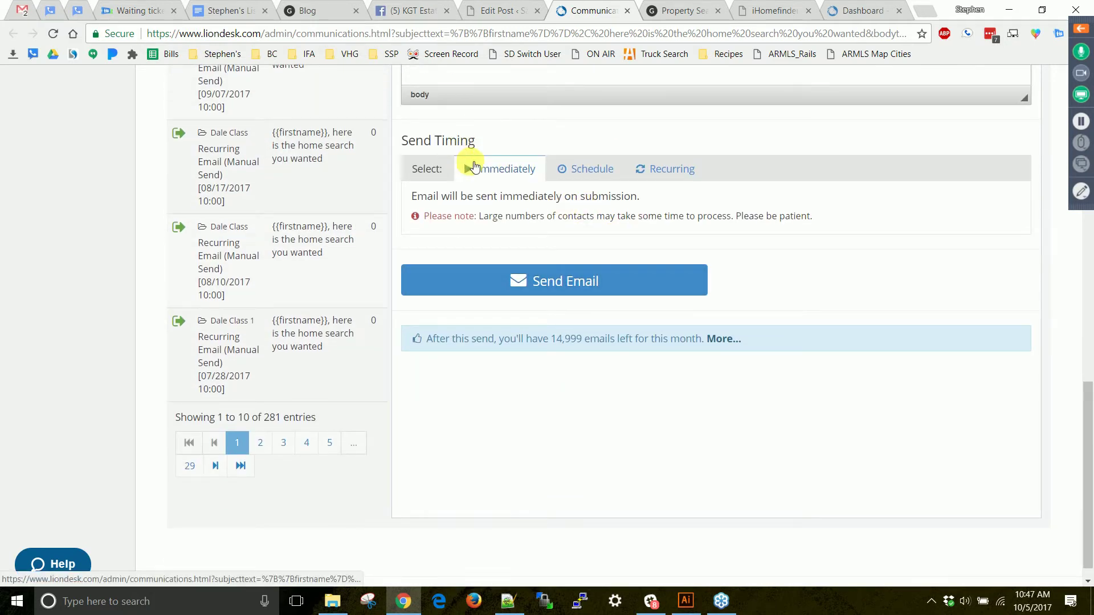
left_click(662, 173)
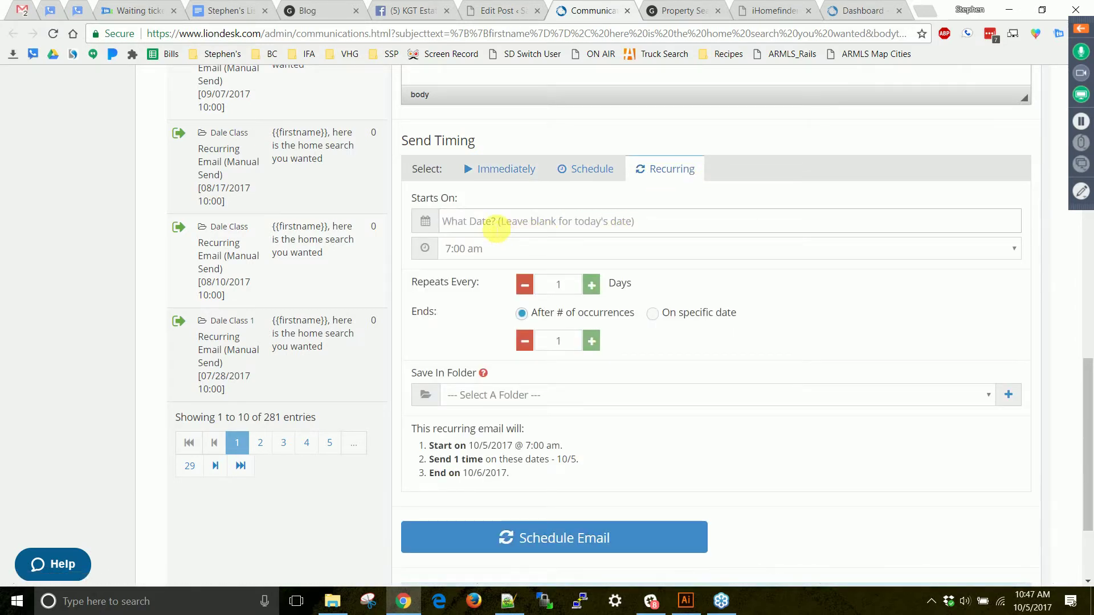
left_click(488, 222)
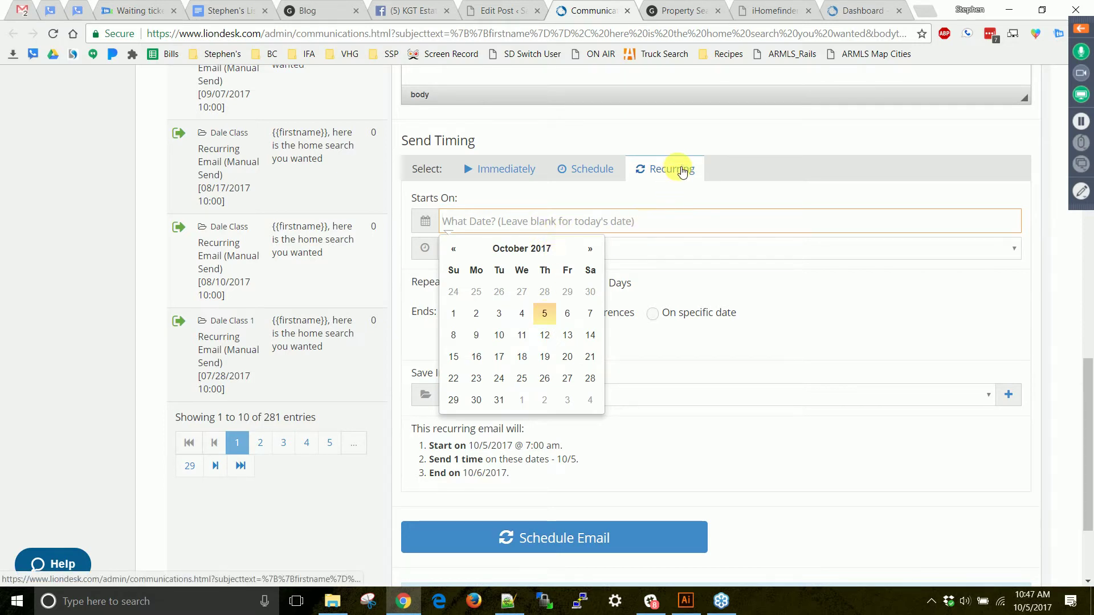
left_click(541, 314)
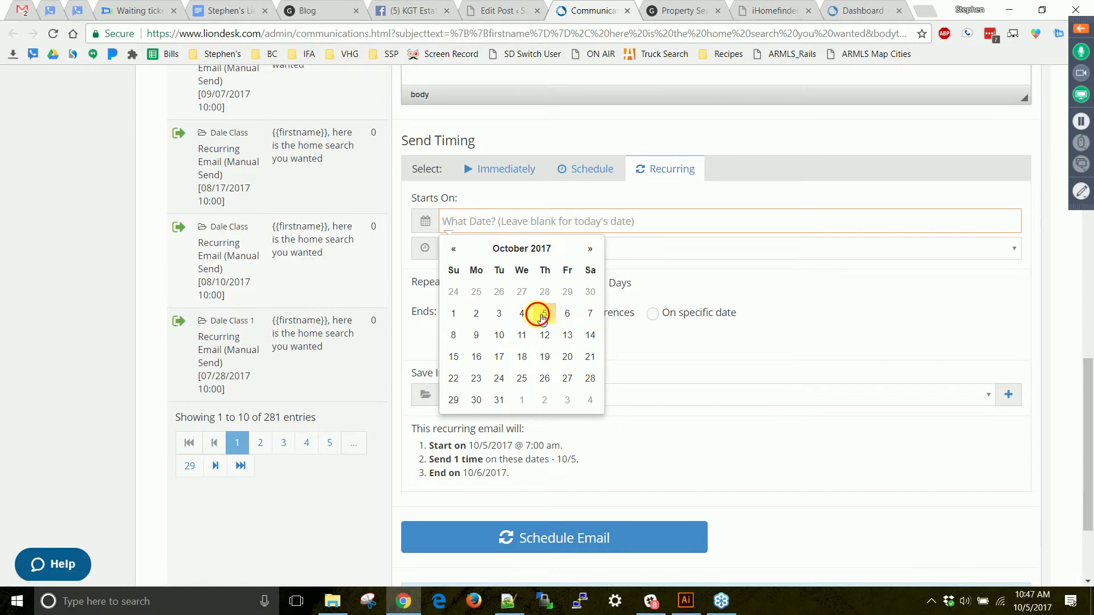
left_click(490, 248)
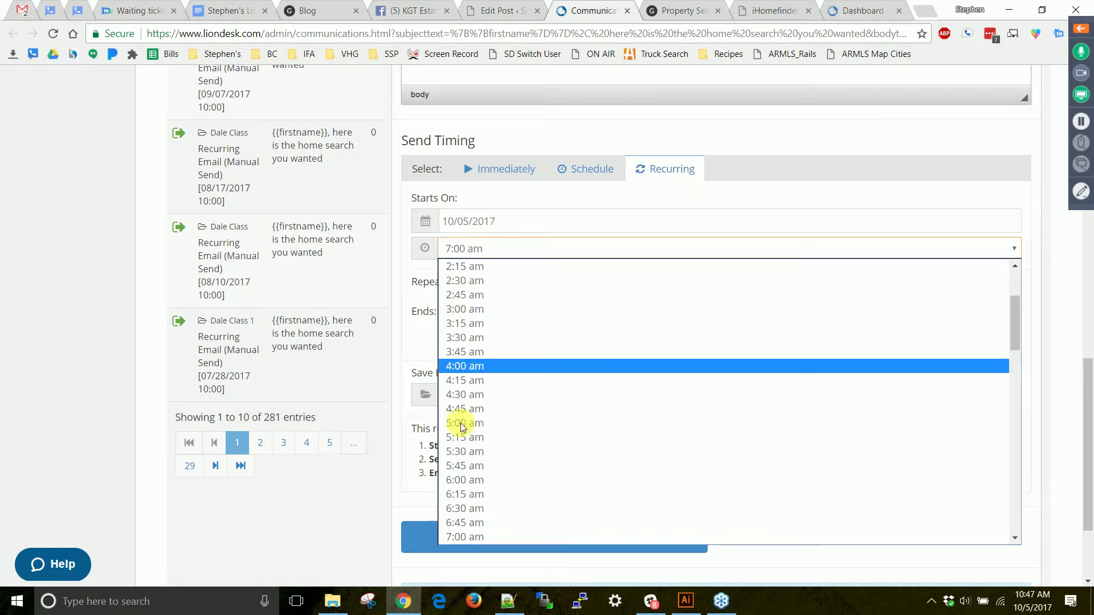
scroll(458, 534, "down", 5)
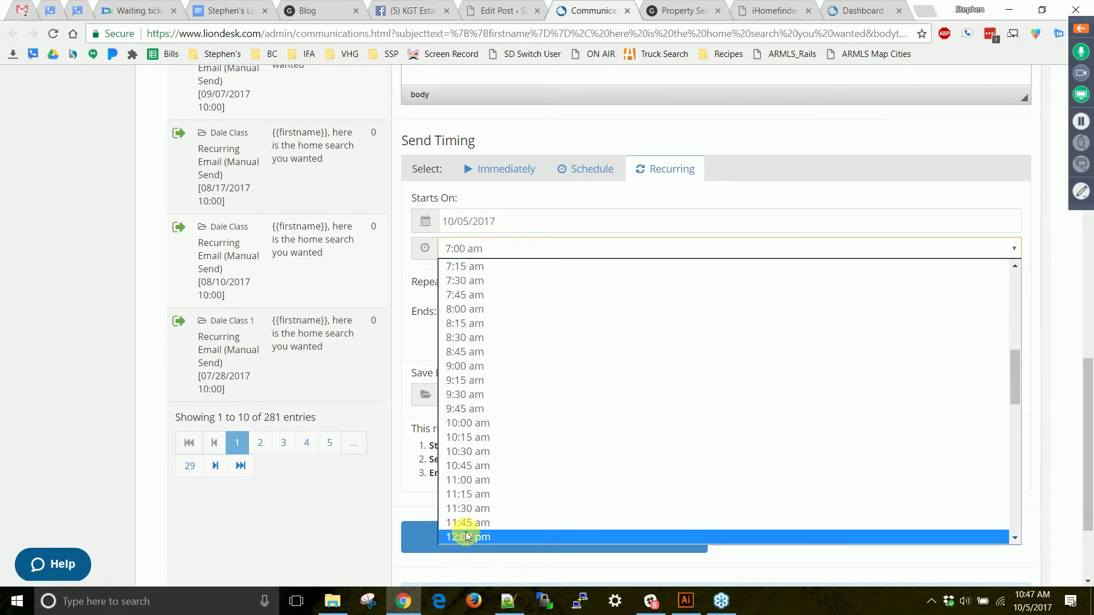
left_click(476, 367)
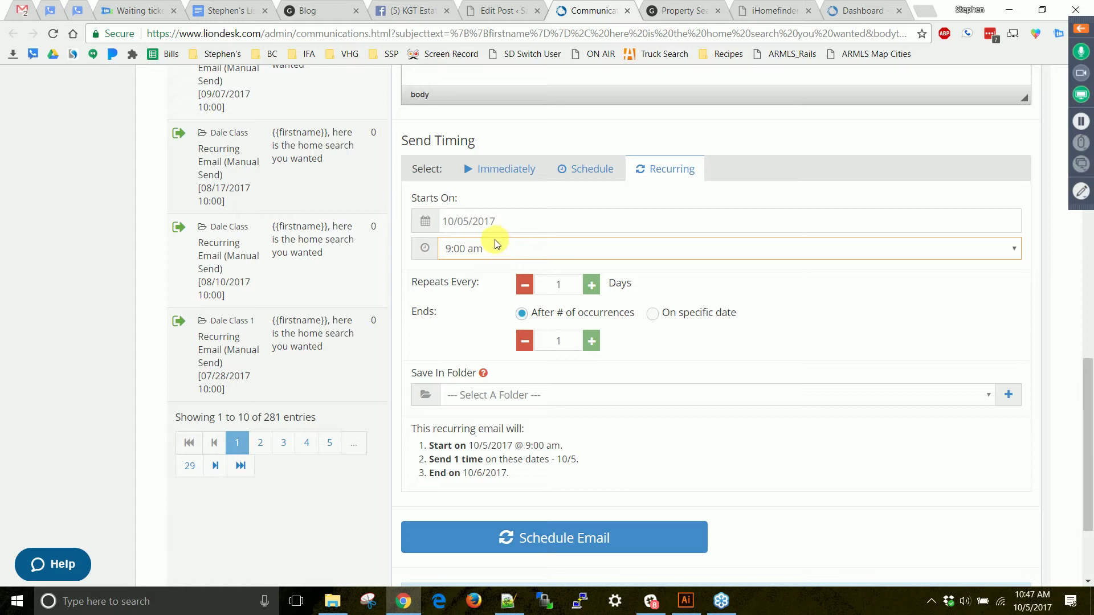
Set the recurring email to repeat every 30 days.
left_click(534, 284)
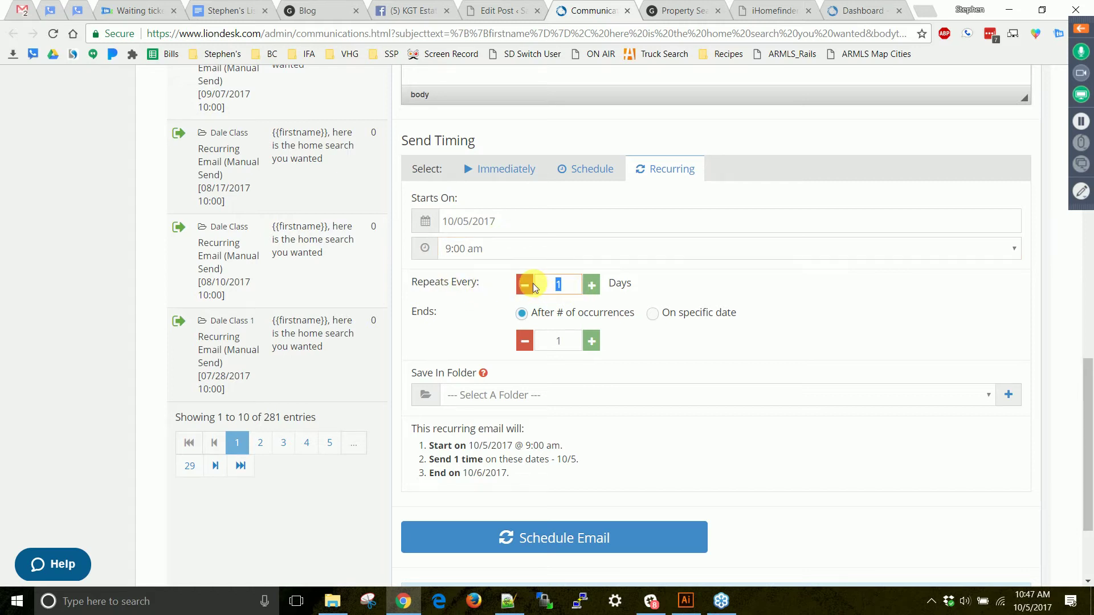
type("30")
left_click(452, 302)
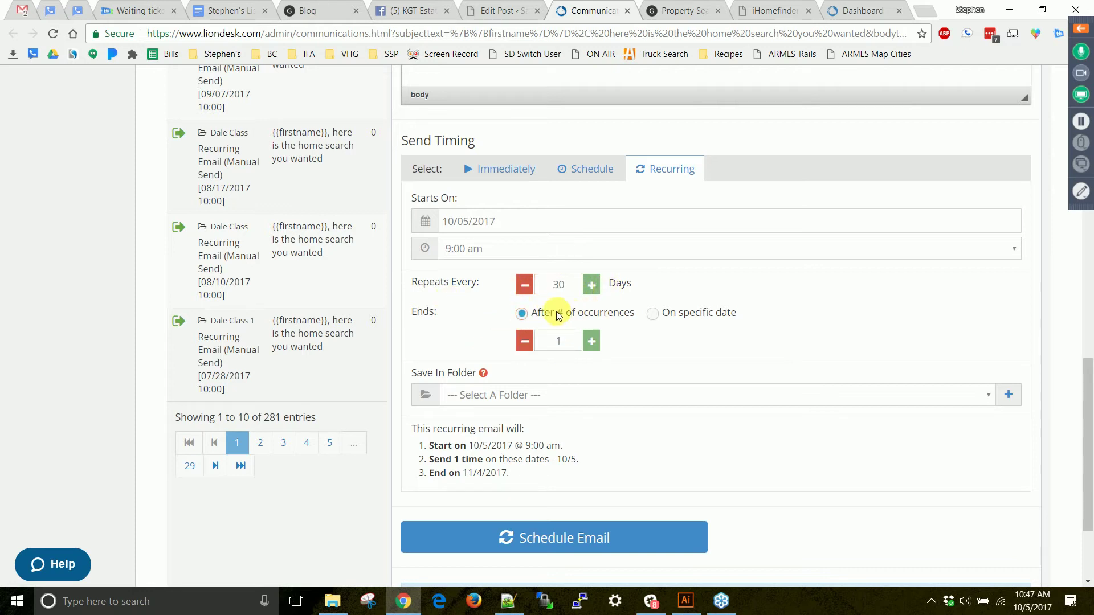
Set the recurring email to end after 120 occurrences.
left_click(564, 341)
type("120")
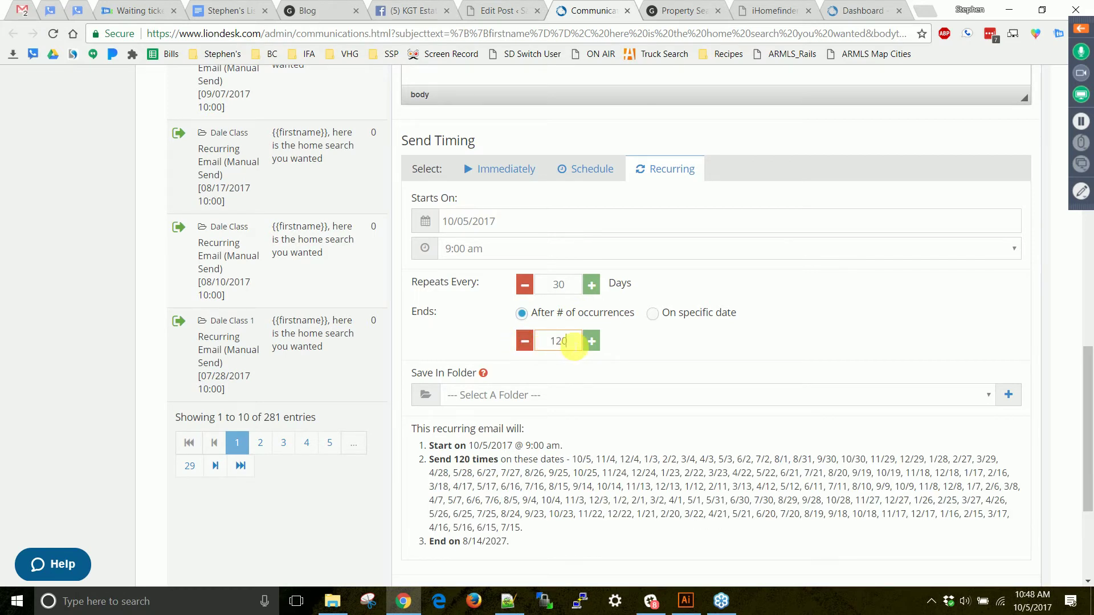
left_click_drag(574, 345, 539, 346)
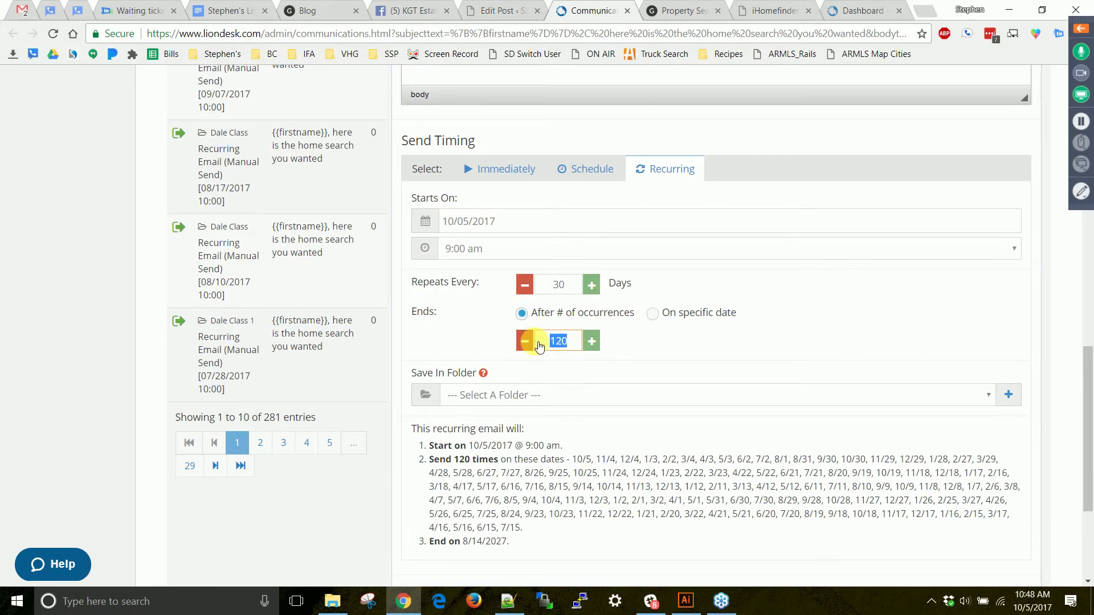
Make the recurring email end on a specific date, 10/05/2027.
left_click(652, 313)
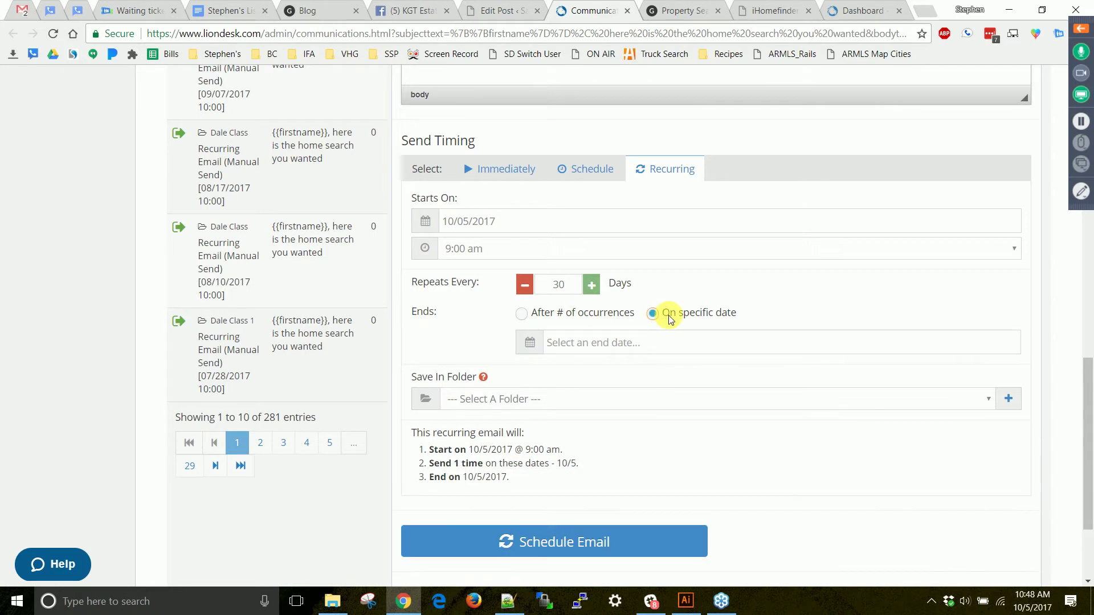
left_click(609, 347)
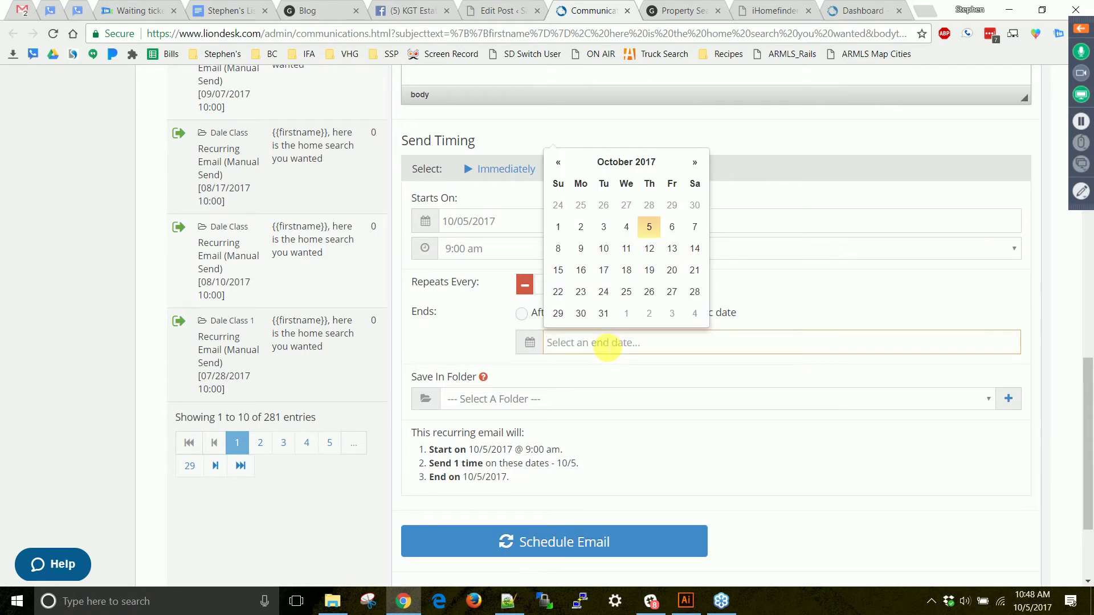
left_click(649, 227)
left_click_drag(603, 344, 583, 345)
type("027")
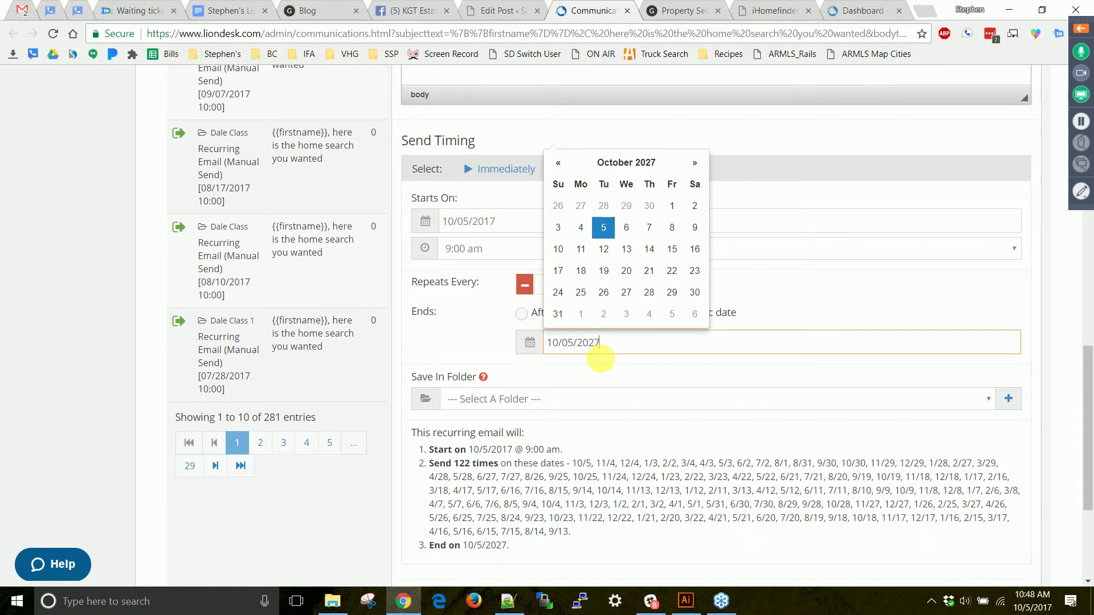
left_click_drag(614, 344, 543, 343)
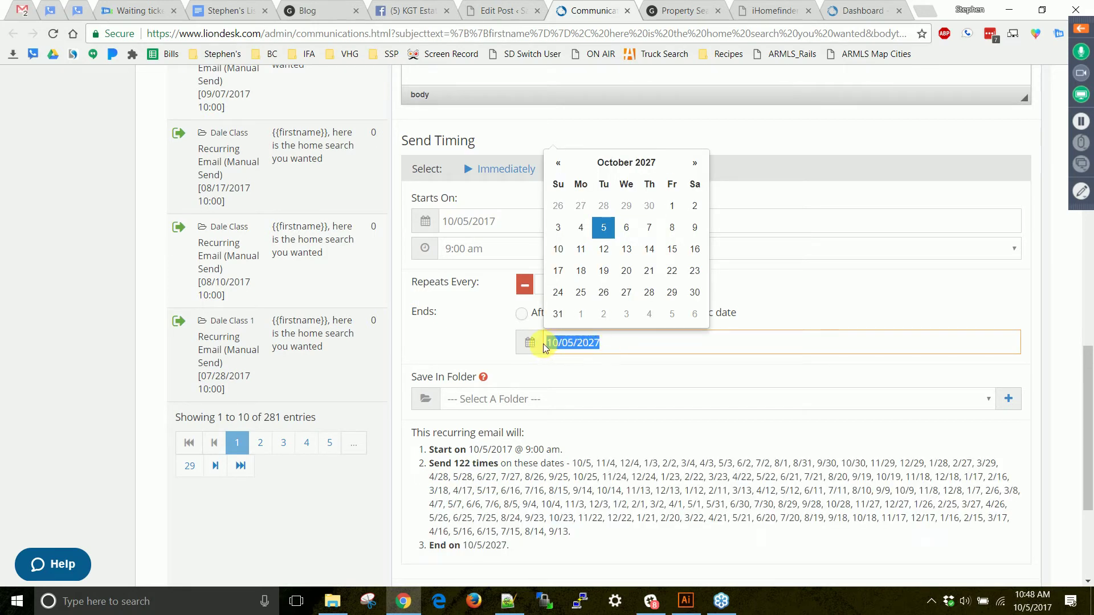
left_click(399, 339)
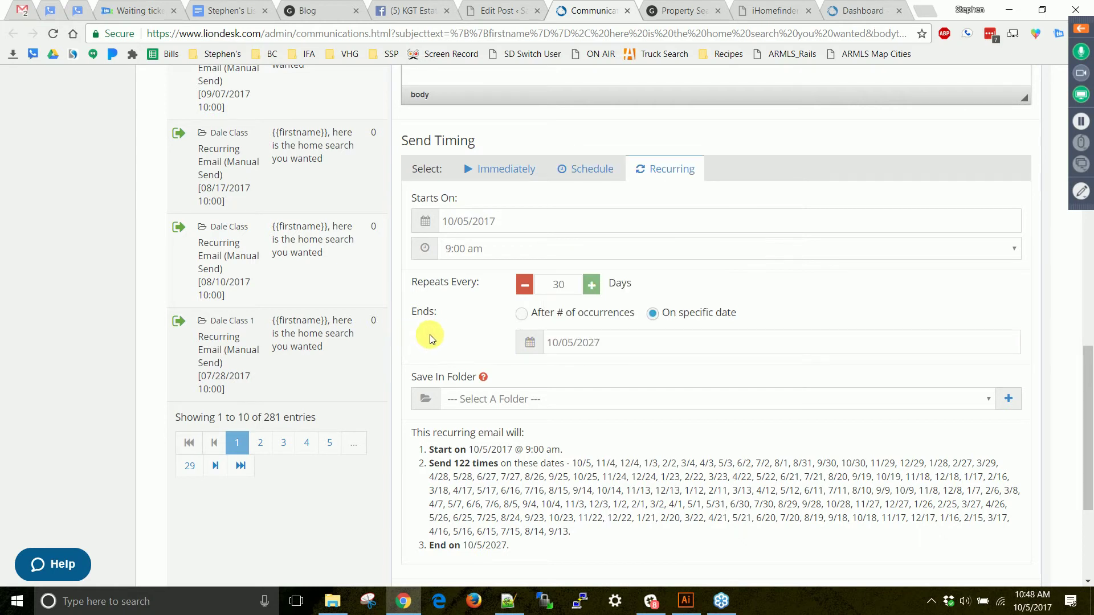
Save the recurring email in the Dale Class folder and schedule it.
left_click(501, 405)
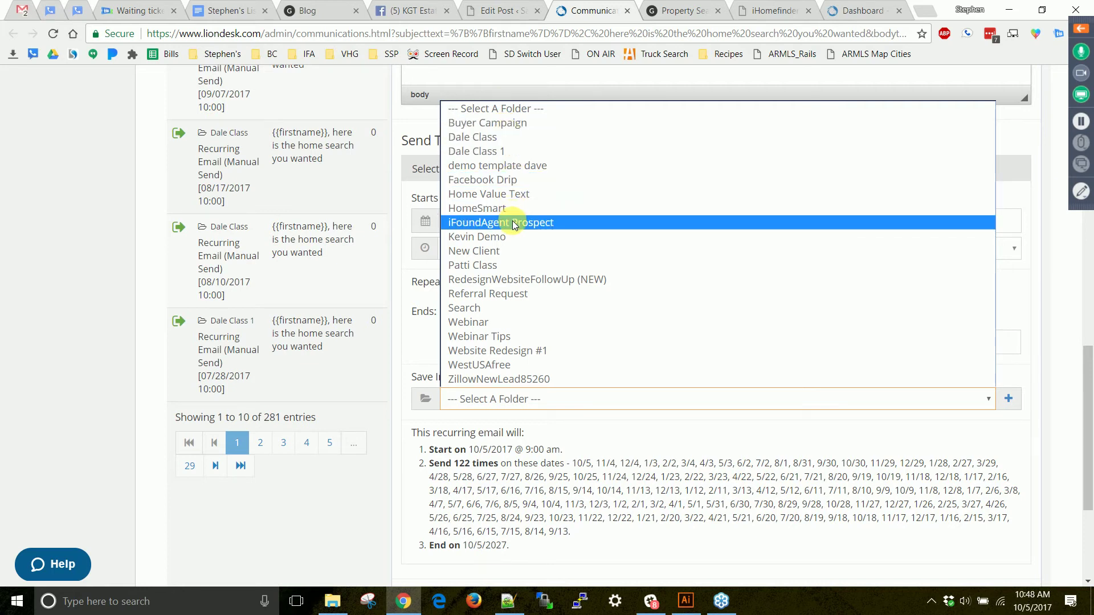
left_click(486, 147)
scroll(462, 354, "down", 4)
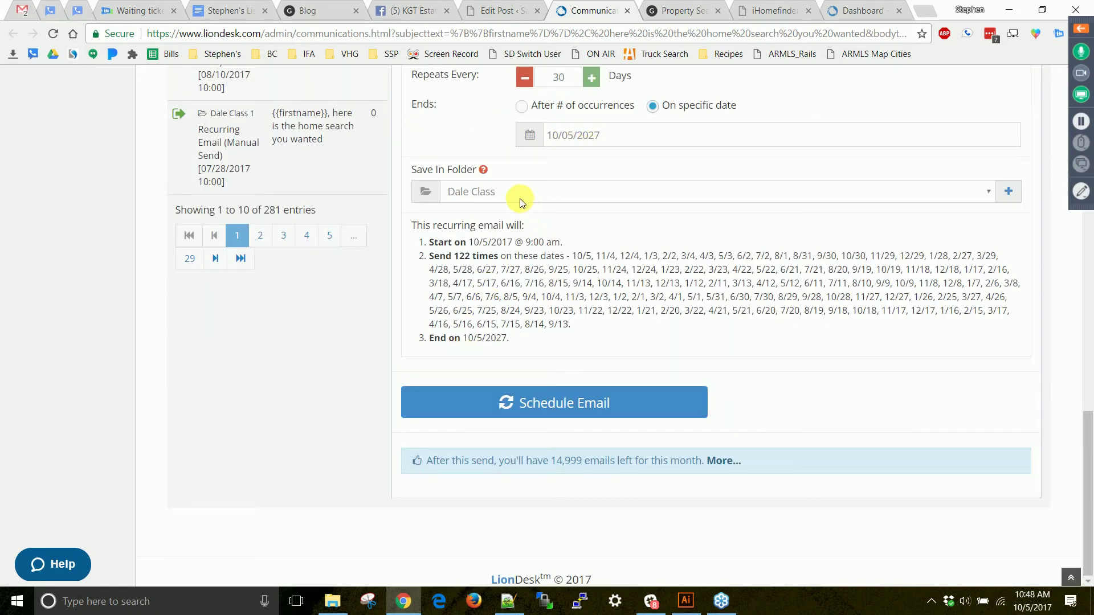
left_click(540, 401)
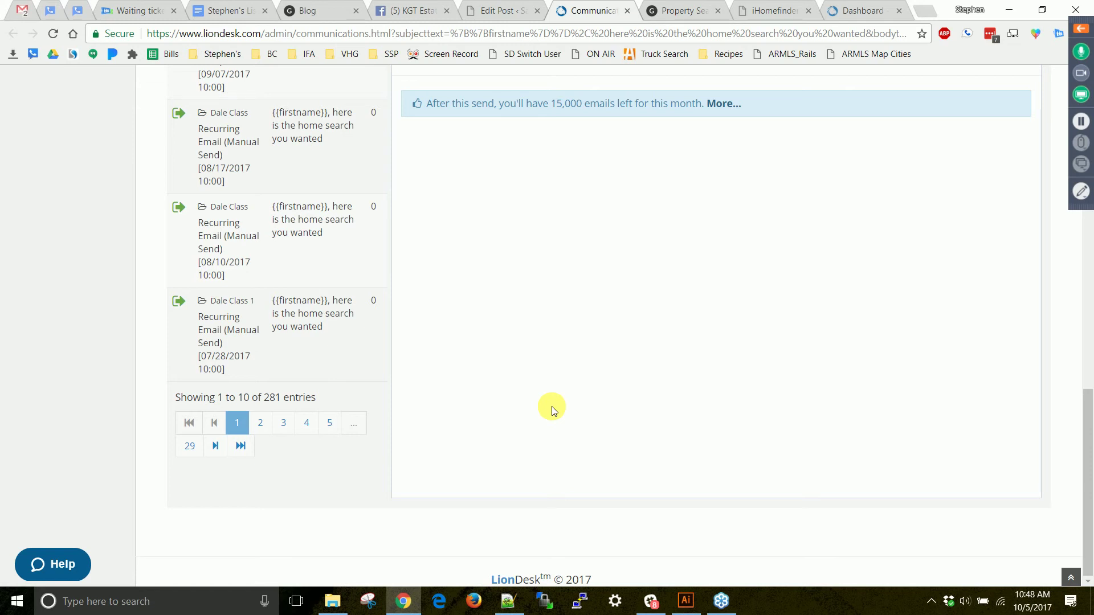
Open the list of scheduled emails in Communications.
scroll(551, 406, "up", 6)
scroll(557, 440, "up", 9)
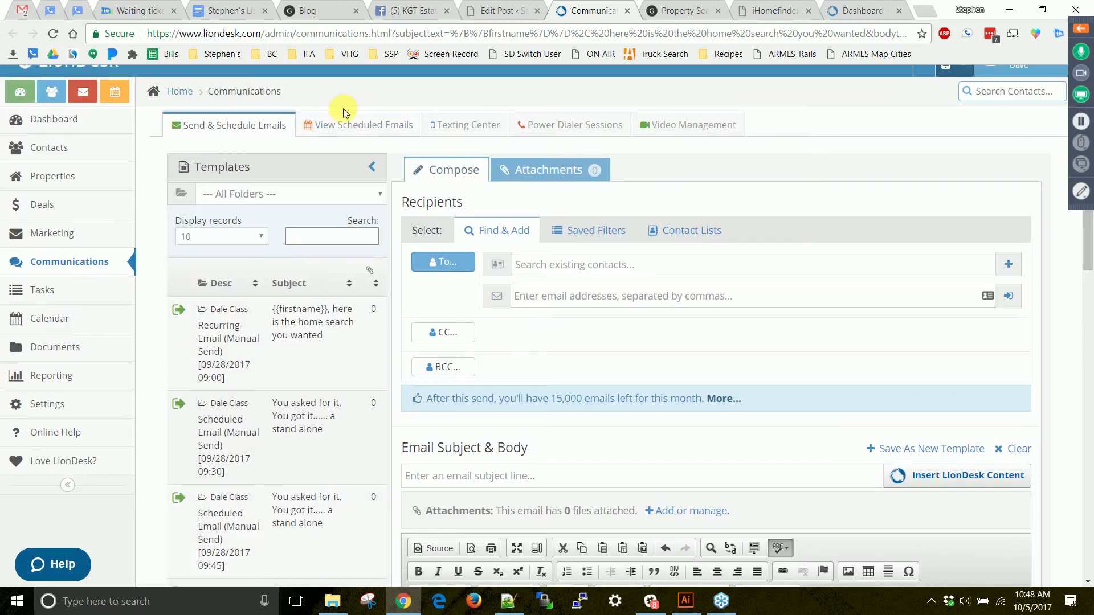
left_click(368, 131)
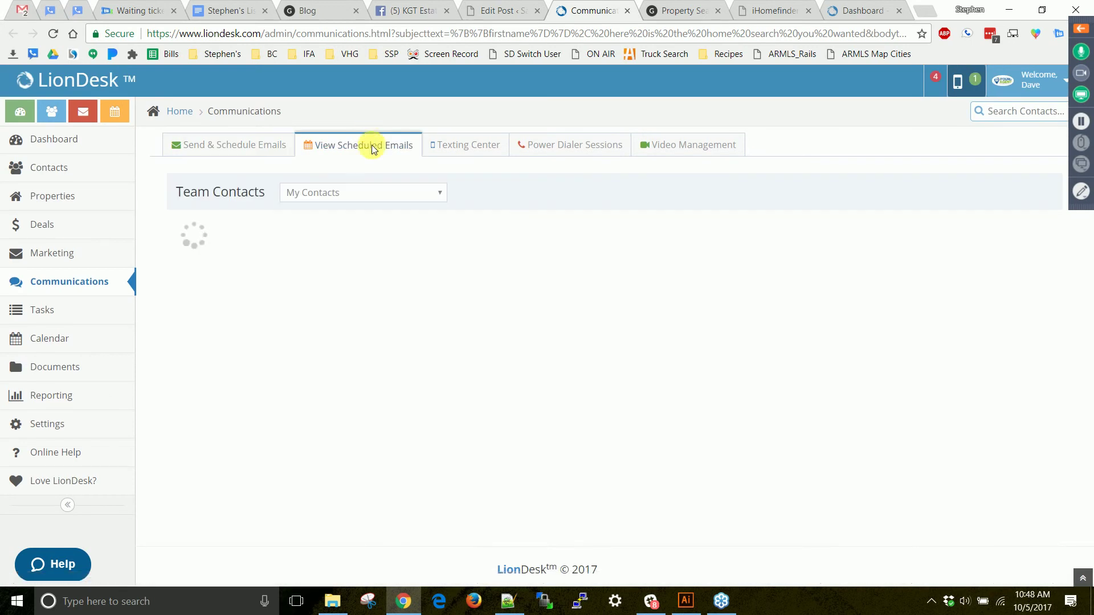